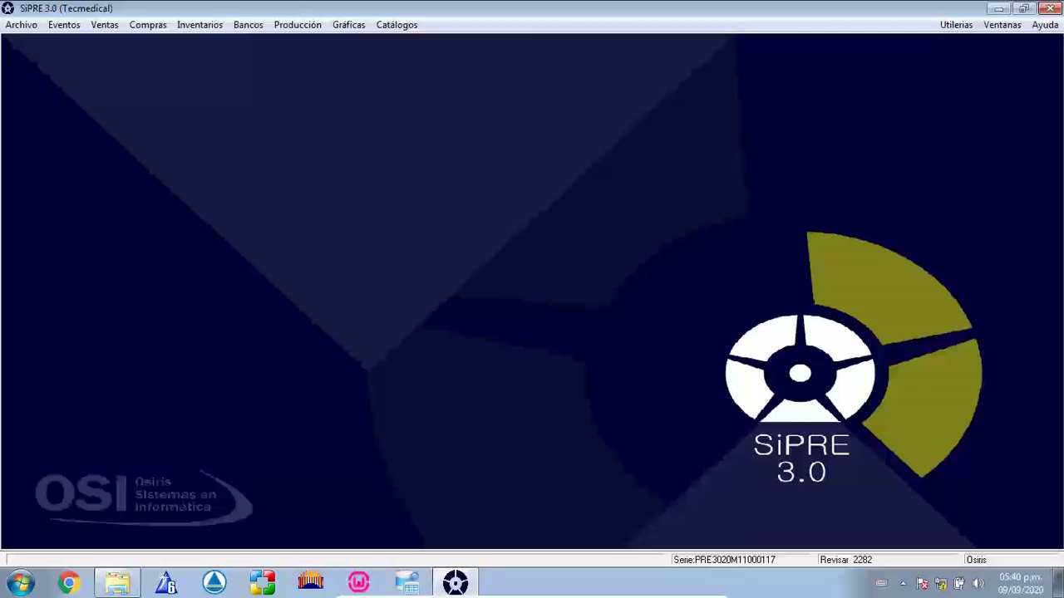
Step: Create a new follow-up event under Eventos > Seguimiento and set its activity to LLAMA (Llamada)
click(53, 27)
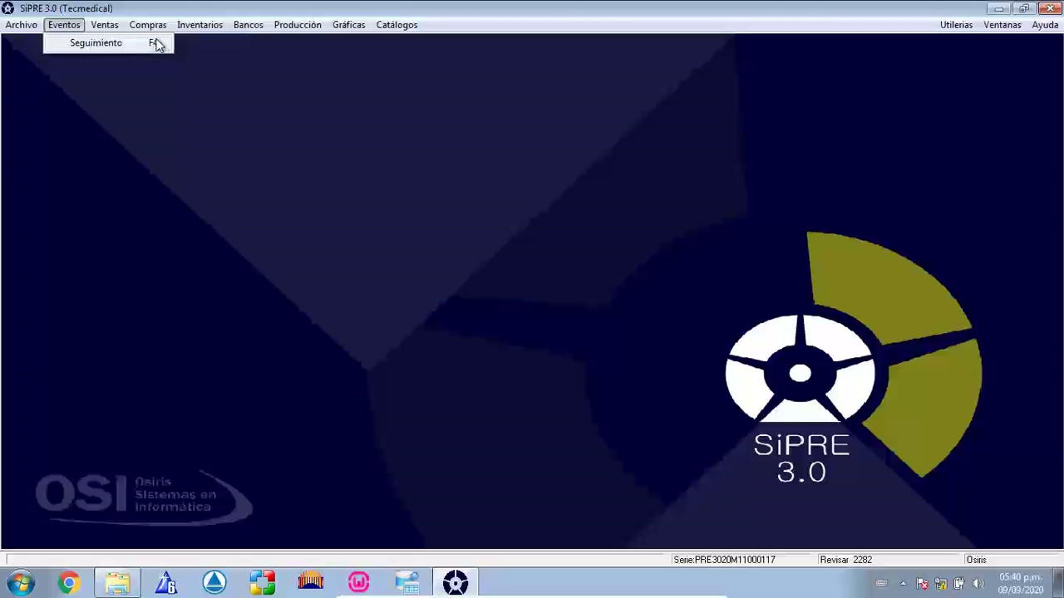
click(107, 43)
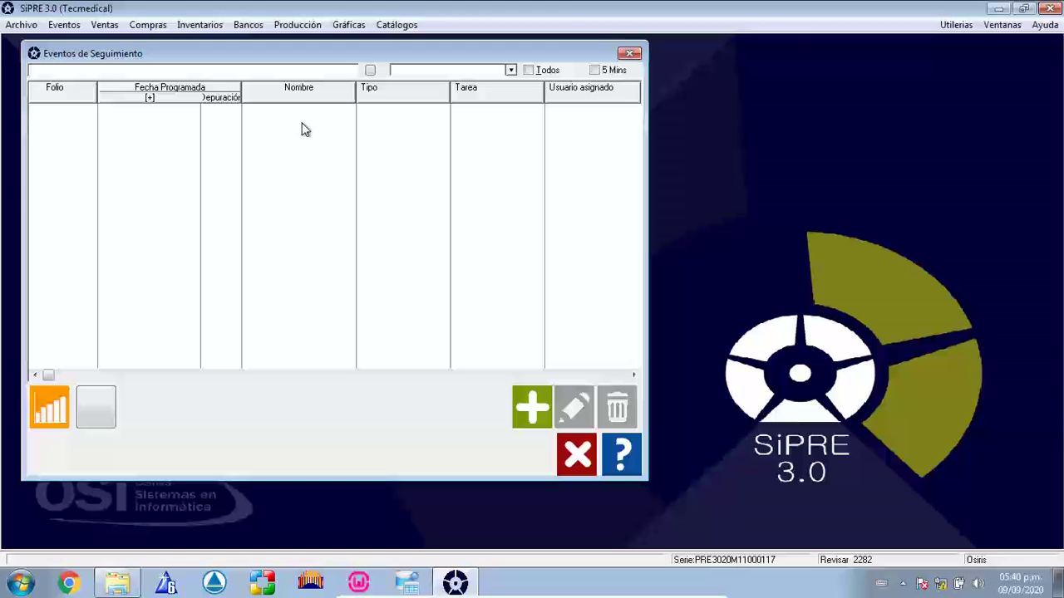
click(528, 408)
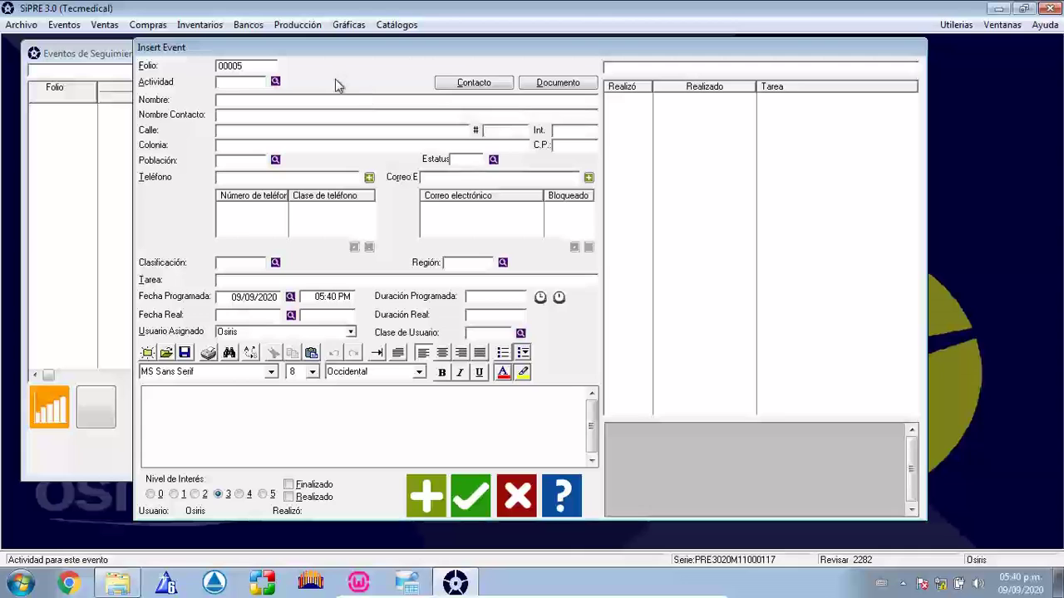
click(275, 80)
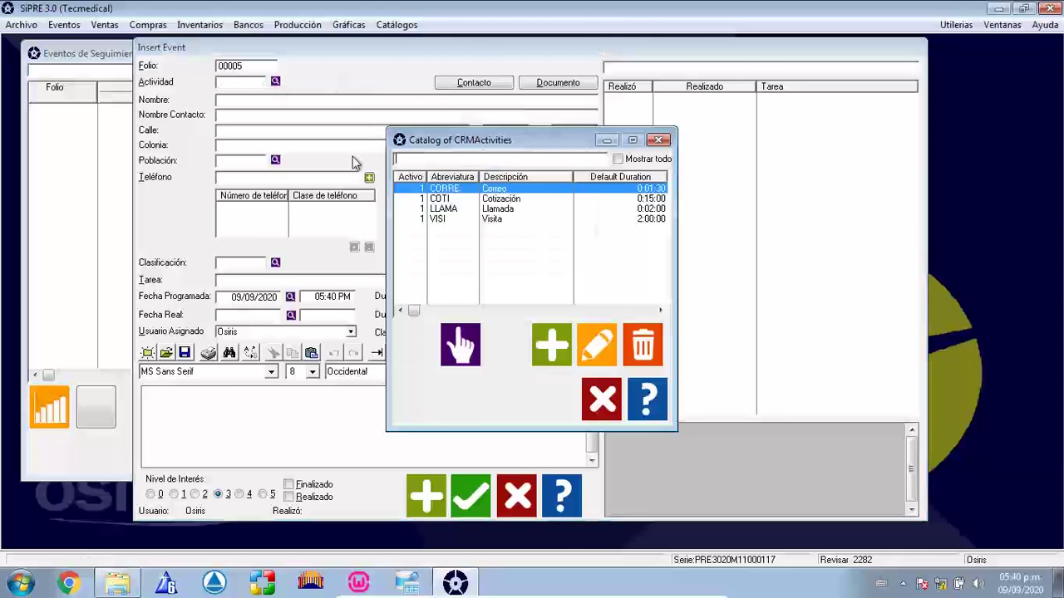
click(445, 211)
click(460, 345)
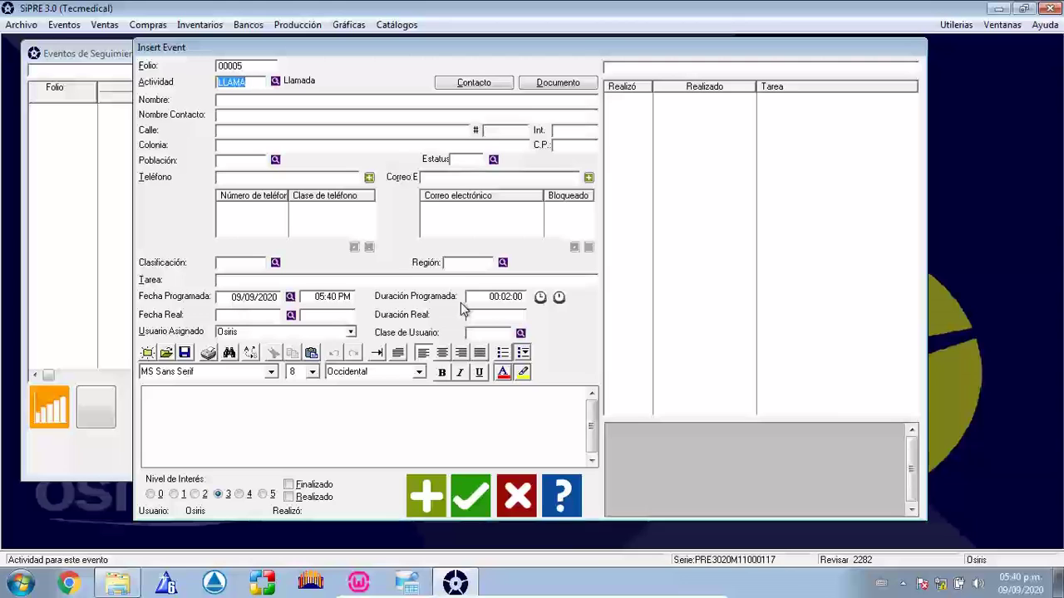
Step: Fill in the call event's name and contact name by choosing a contact from the contact catalog
click(232, 100)
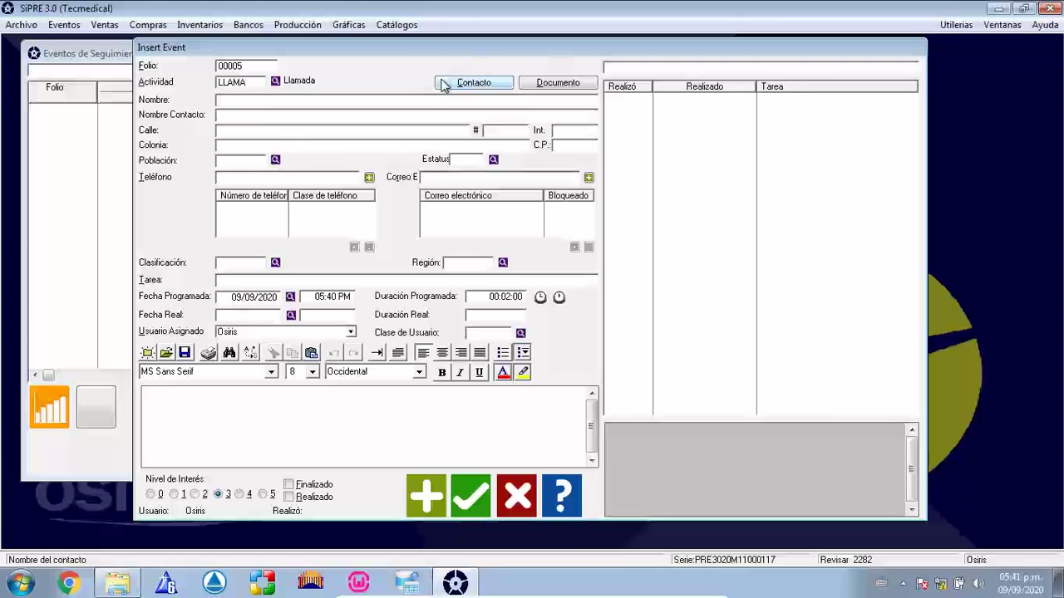
click(469, 82)
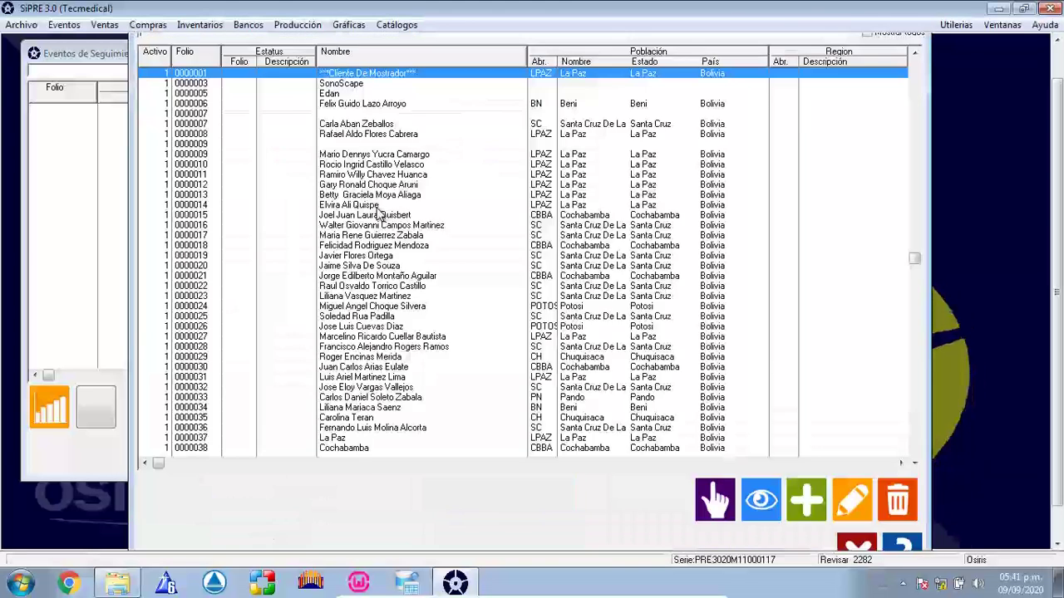
double_click(391, 145)
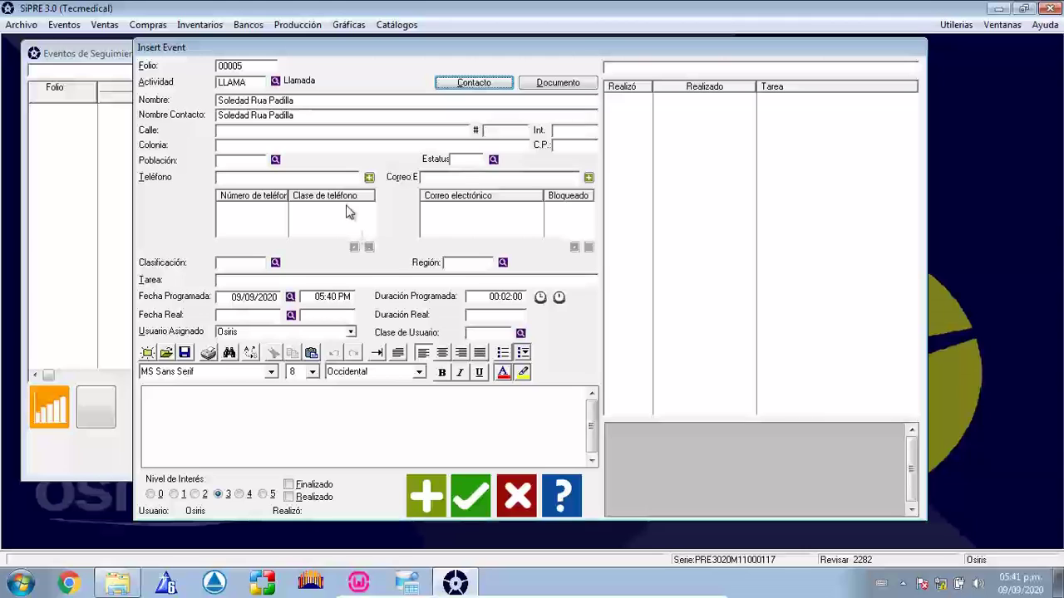
Step: Enter the task "Llamada De Primer Contacto" and set the event's scheduled time to 5:50 PM
click(235, 283)
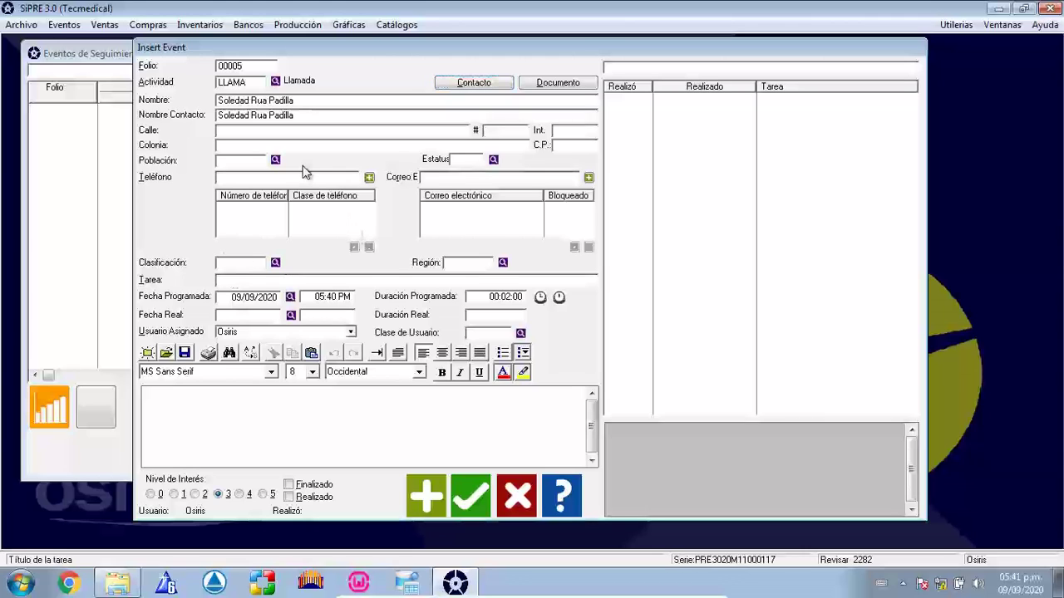
text(Llama)
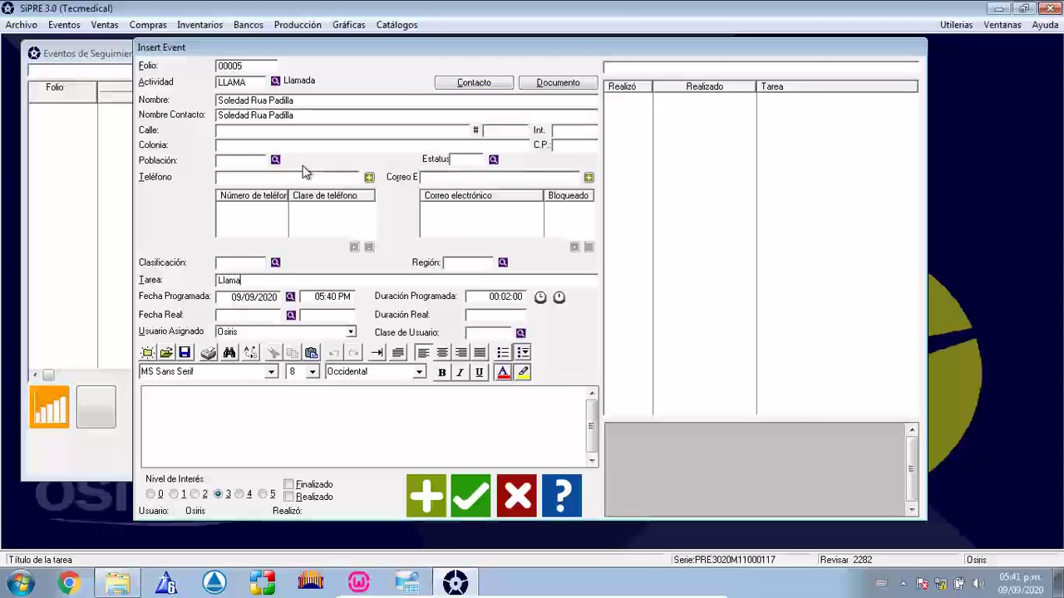
text(da De Primer Contacto)
key(Tab)
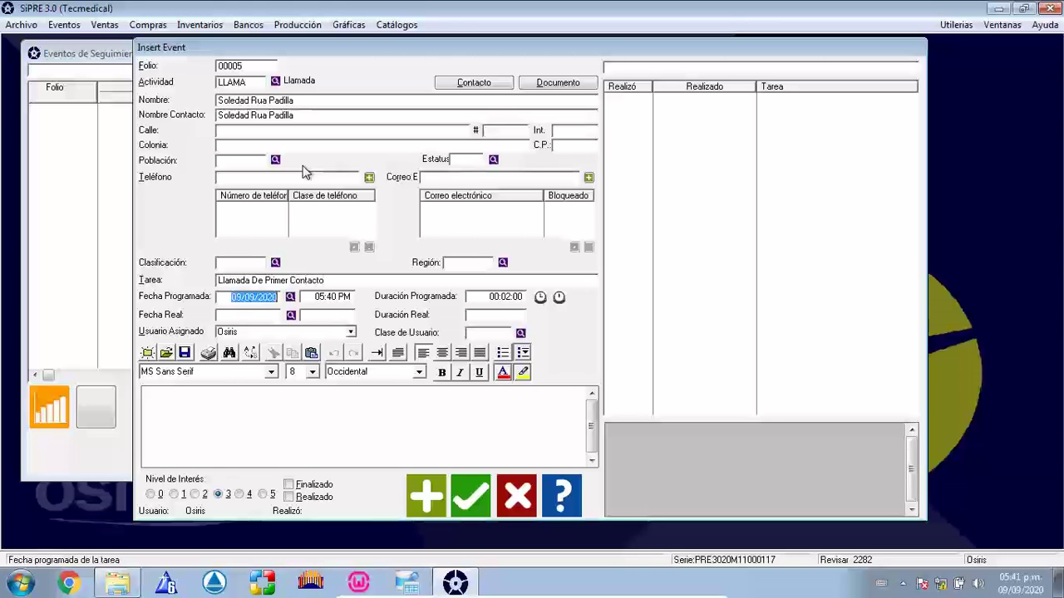
key(Tab)
key(Tab)
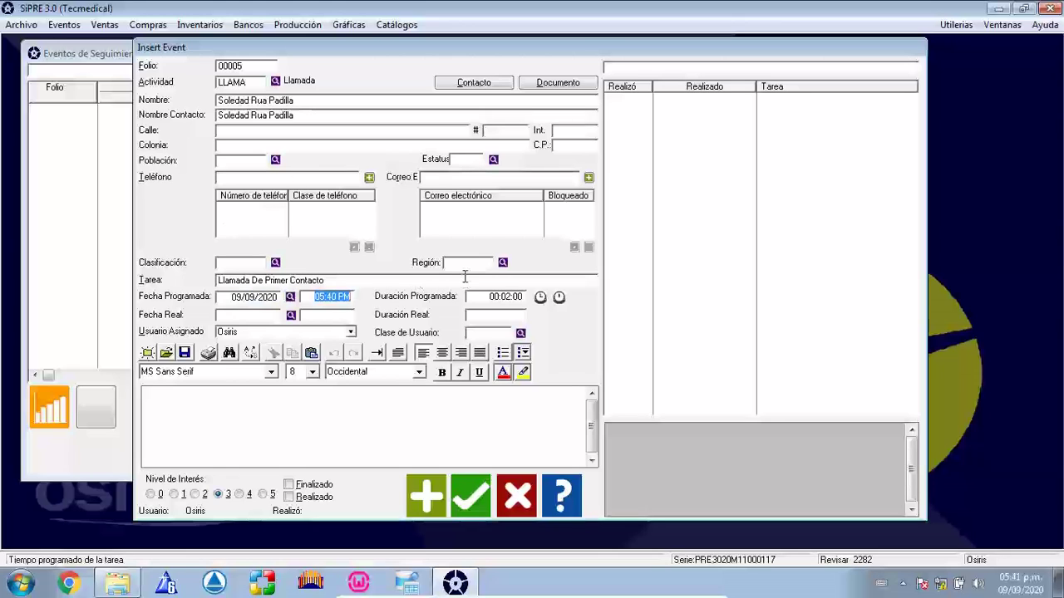
text(5:50)
key(Tab)
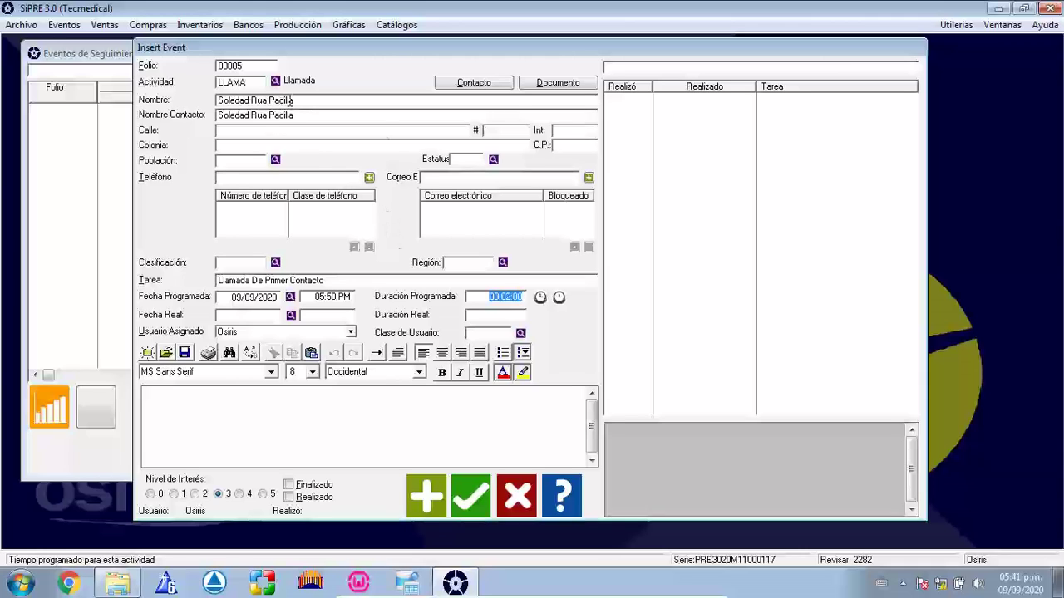
Step: Review the call event's activity, task and scheduled duration, and save the event
click(249, 83)
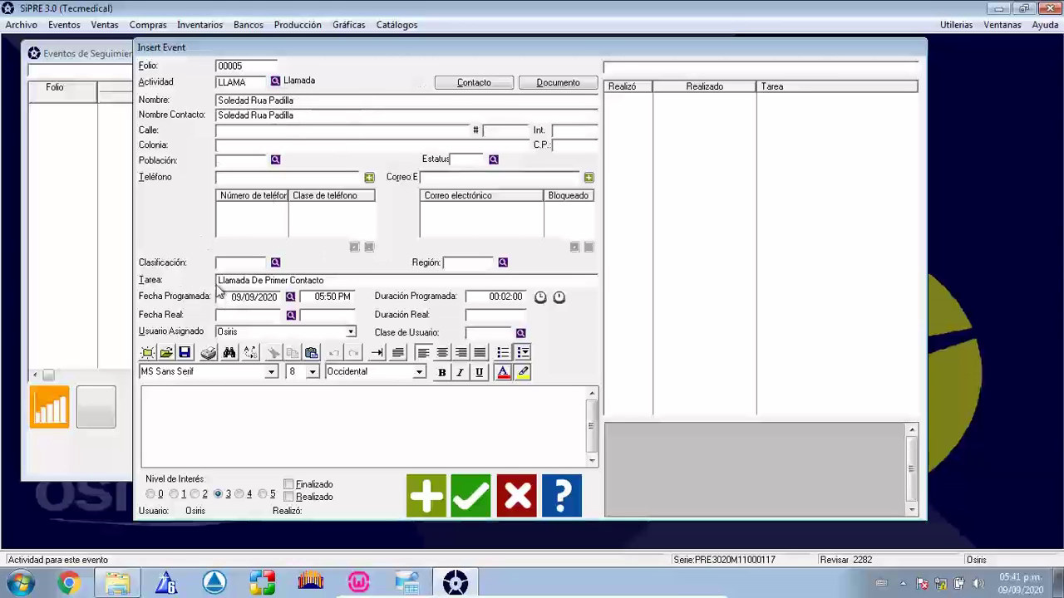
click(359, 280)
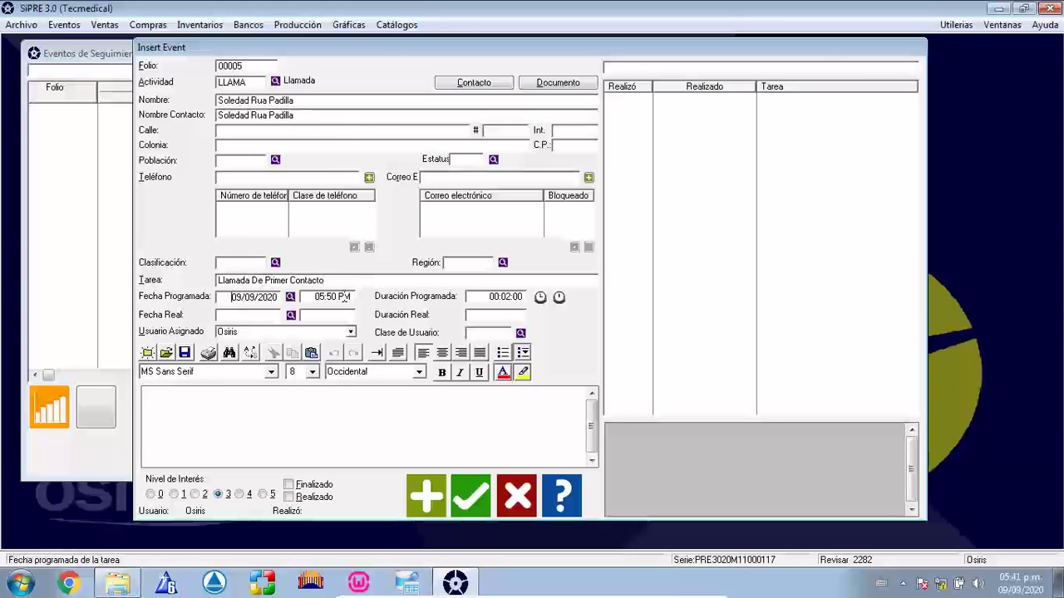
click(490, 297)
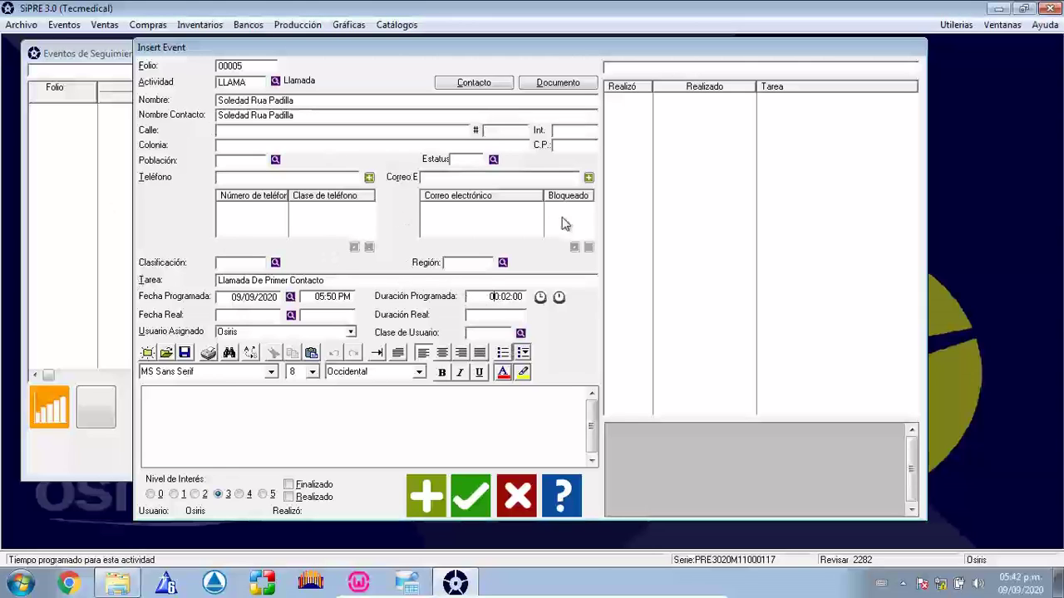
click(473, 495)
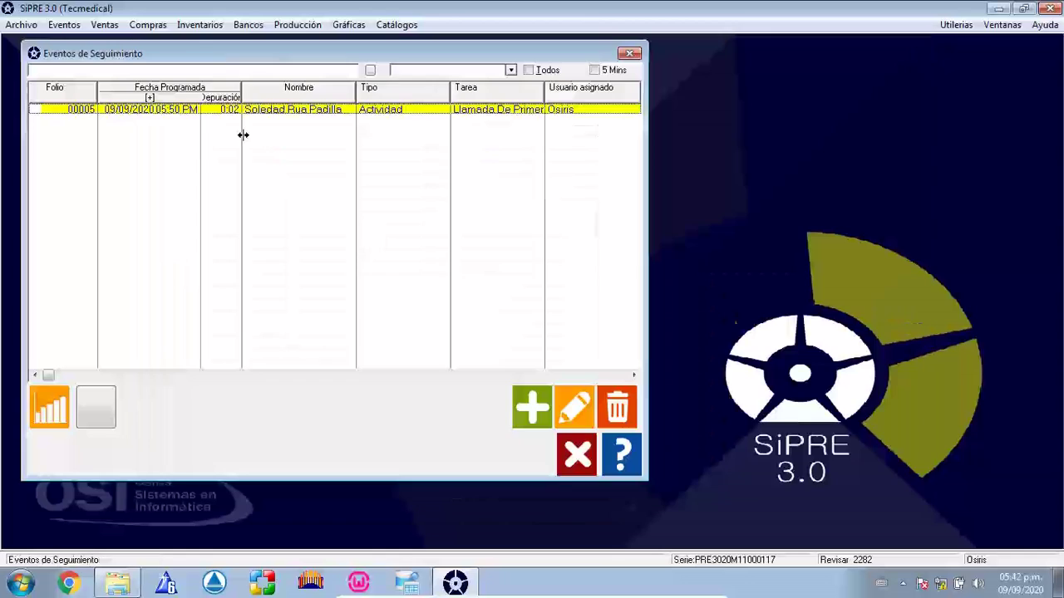
Step: Create another follow-up event with the activity VISI (Visita) and choose its contact from the contact catalog
double_click(308, 214)
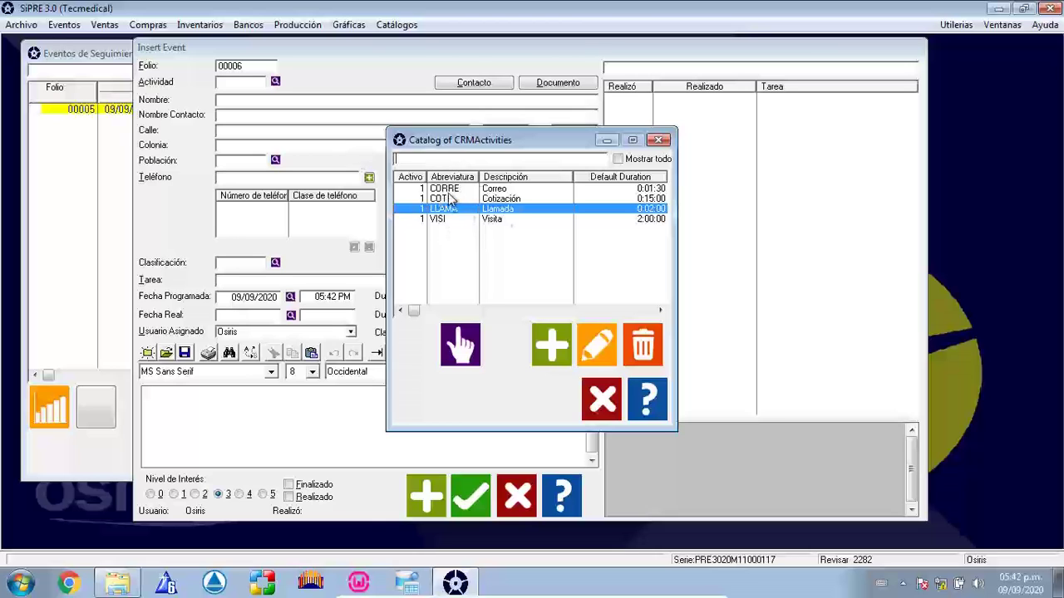
double_click(443, 219)
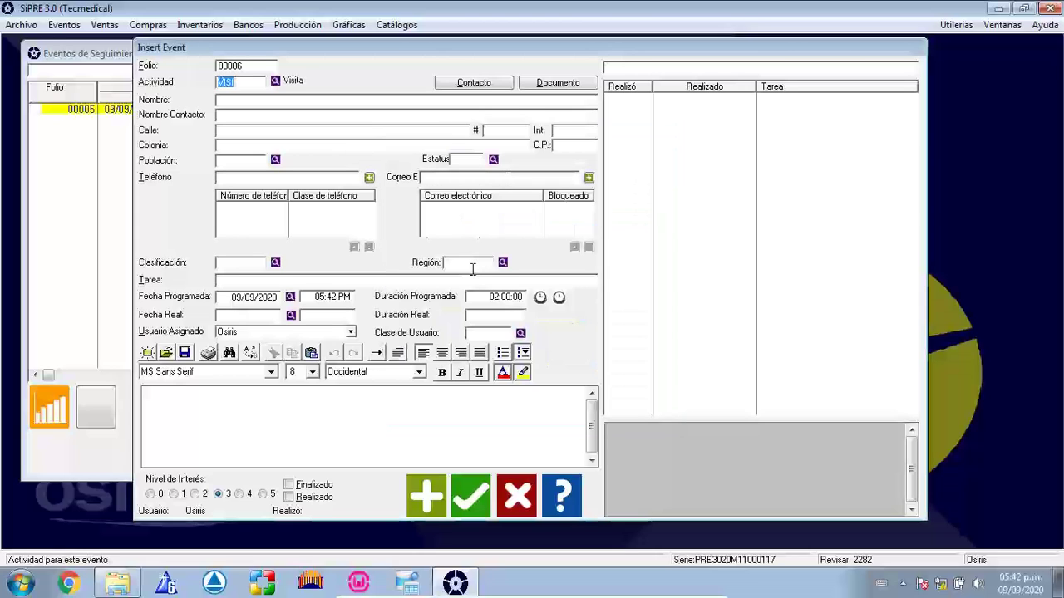
click(476, 85)
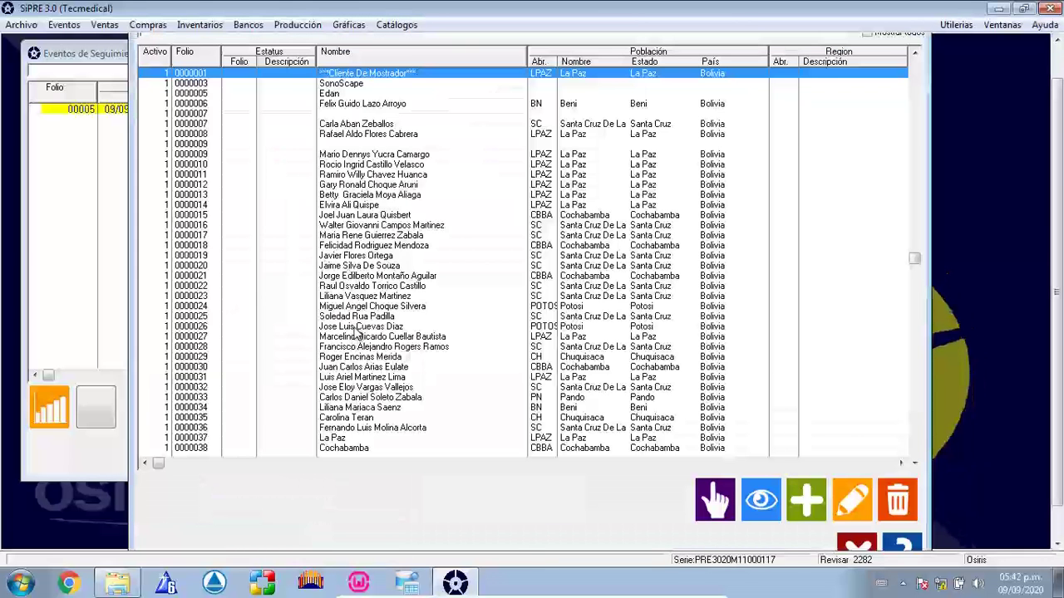
double_click(357, 327)
Step: Enter the task "Visitar Para Efectuar Una Demostración", schedule the visit for 6:30 PM and save the event
text(V)
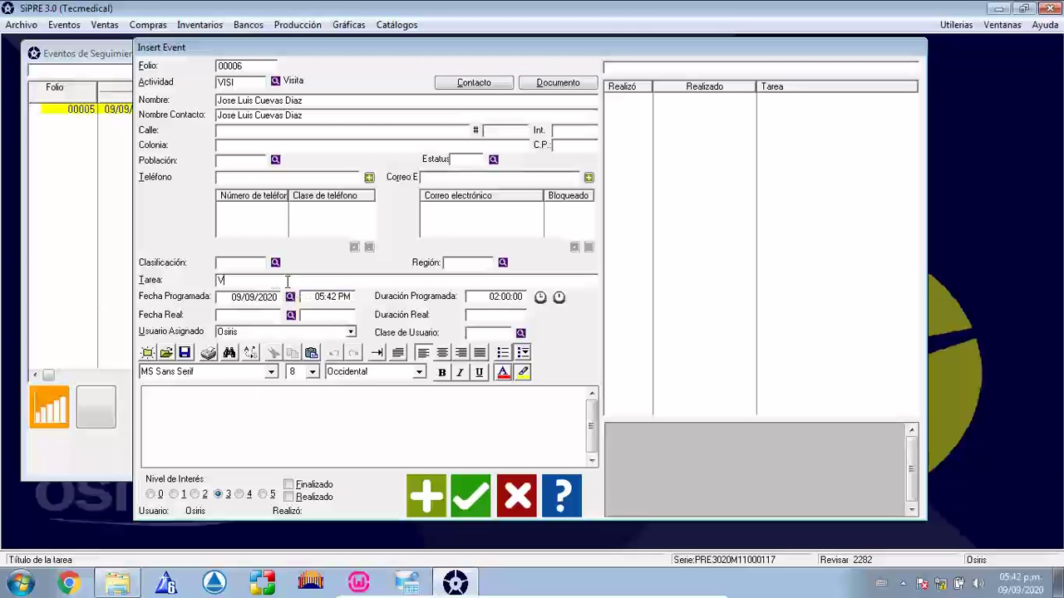
text(isitar Para )
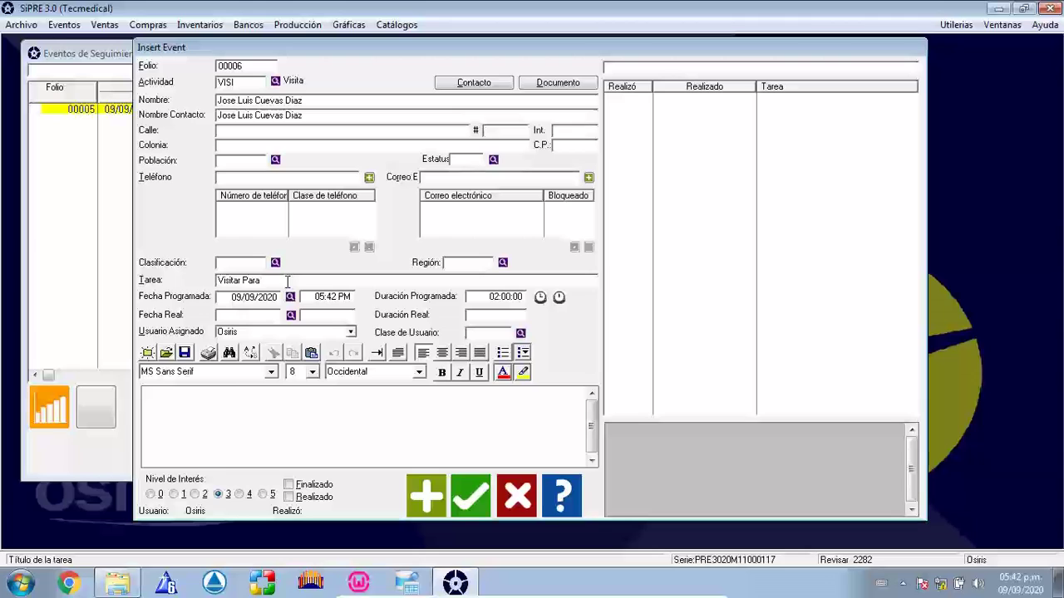
text(Efectuar Una Demostración)
key(Tab)
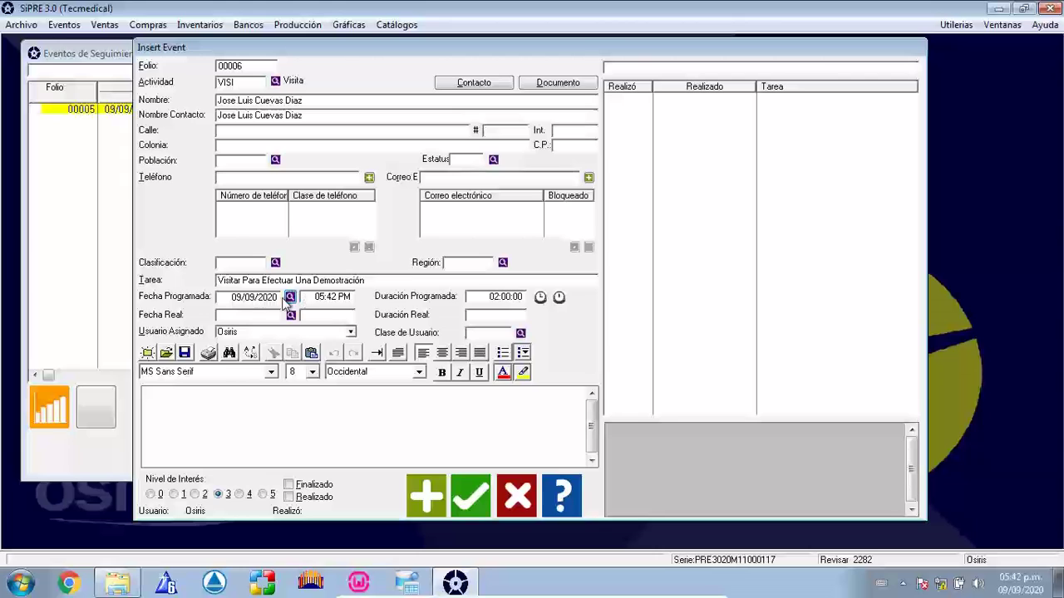
key(Tab)
text(6.3)
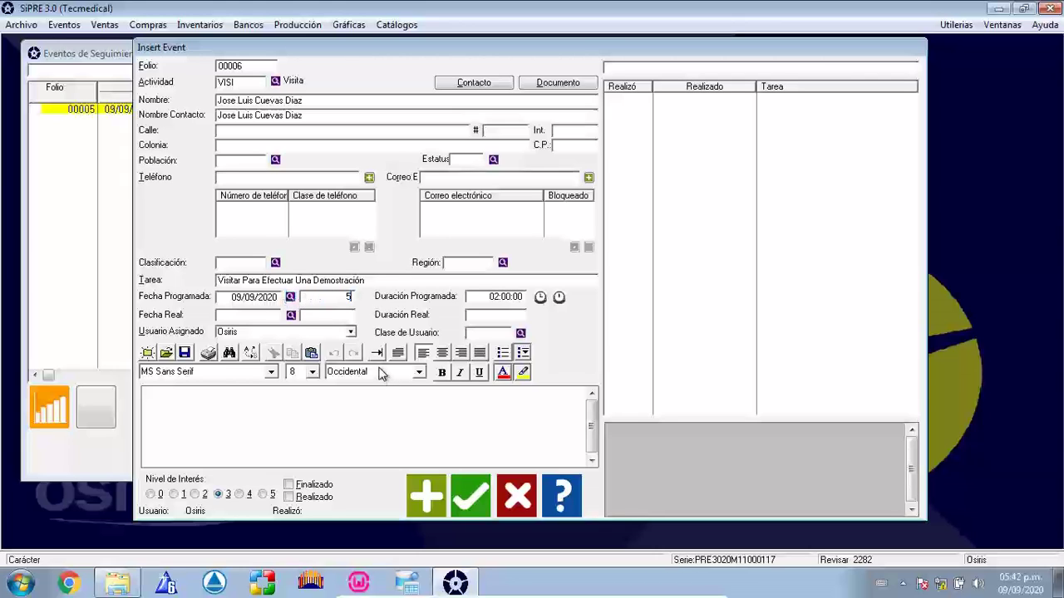
key(Tab)
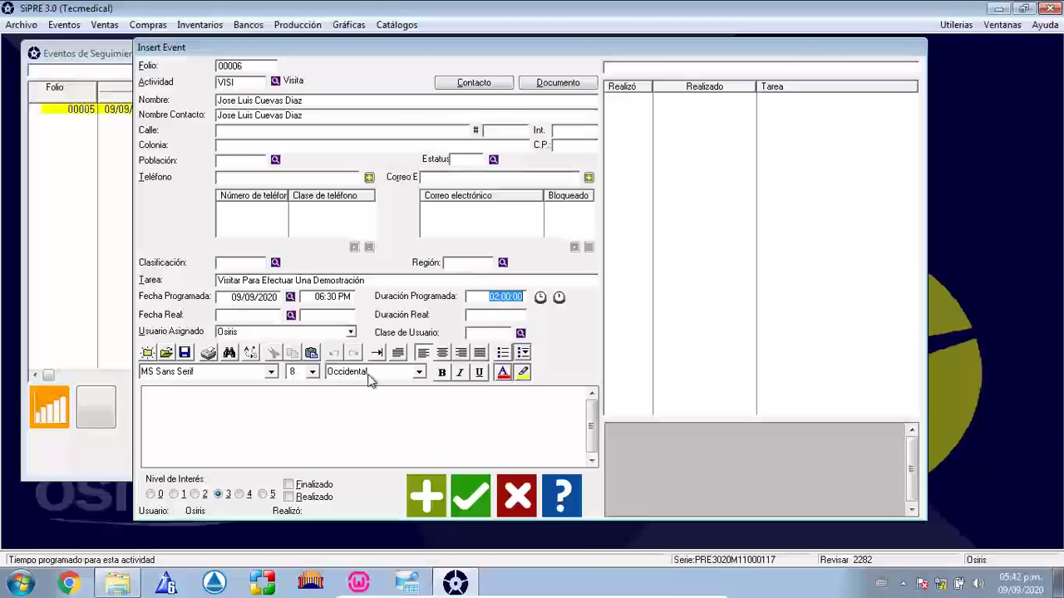
click(471, 497)
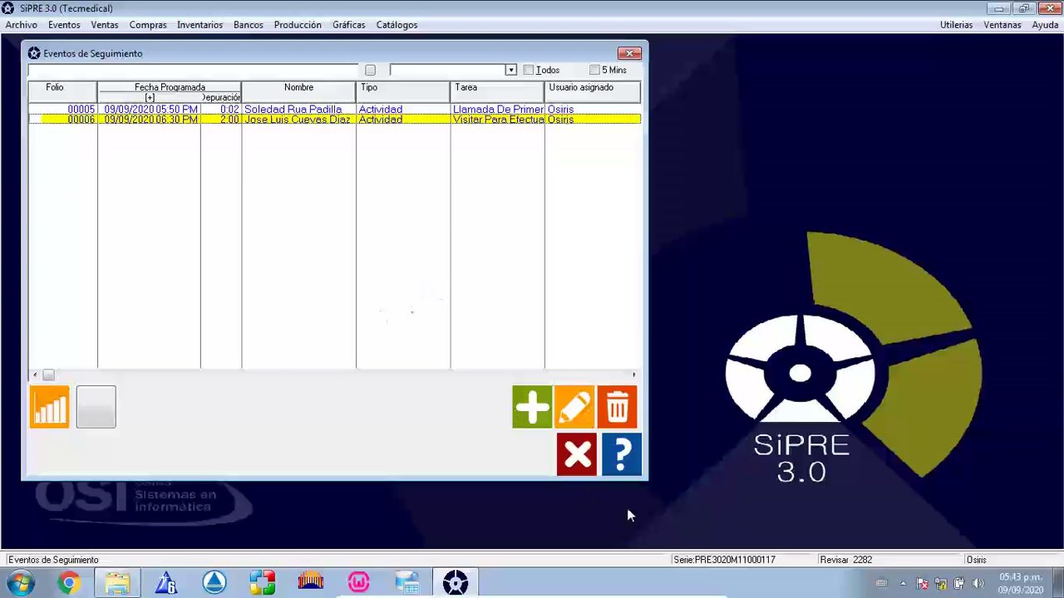
Step: Close the follow-up events list and start a new quote in Cotizaciones Immedica with a chosen contact
click(579, 454)
click(105, 25)
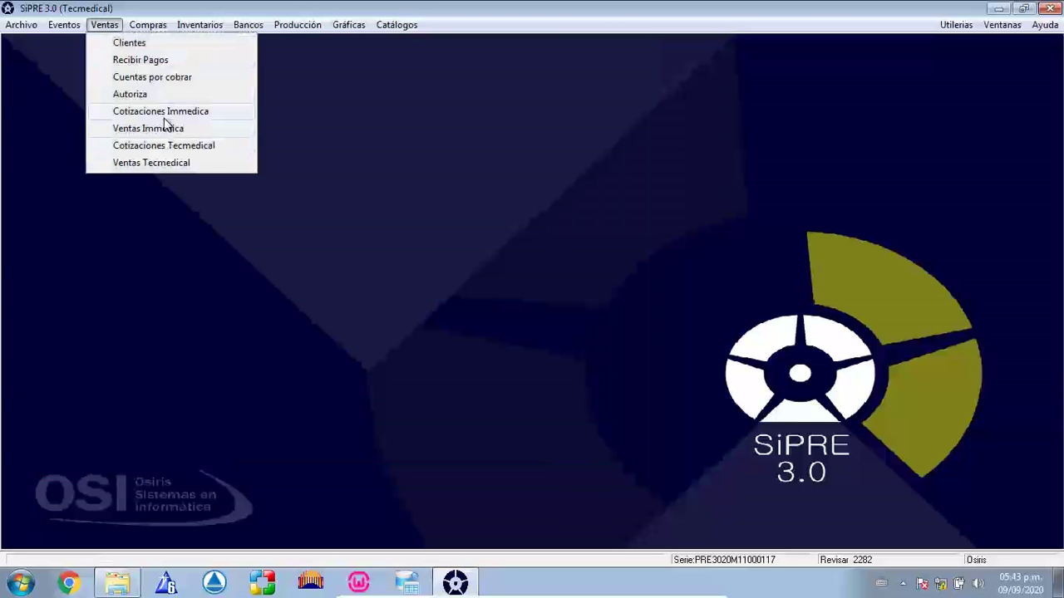
click(162, 111)
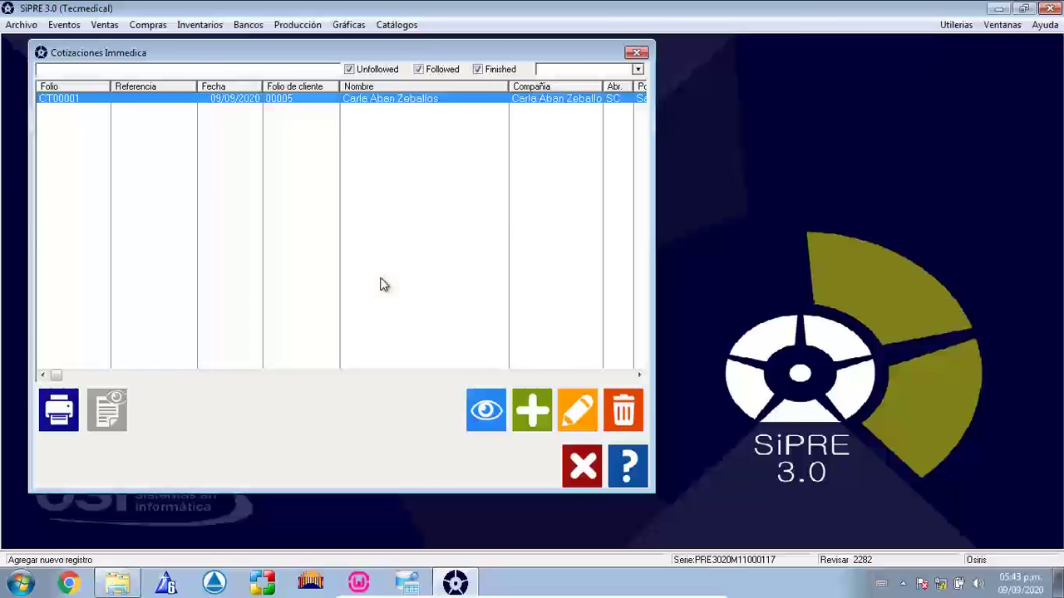
key(Insert)
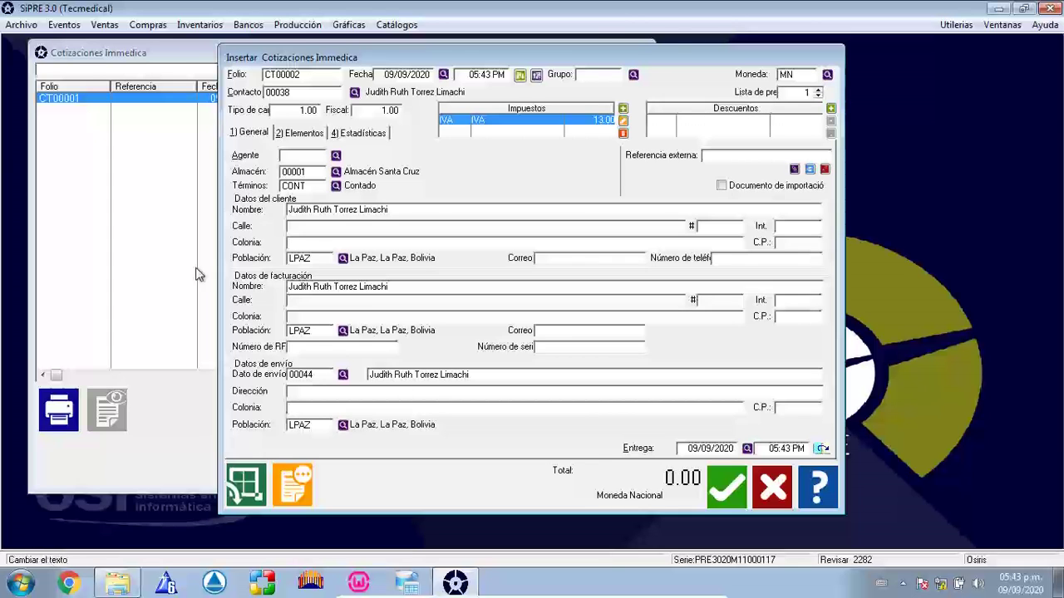
Step: Assign agent 00001 to the quote and enter product 7P-A / P40 with quantity 2 as a new element
click(335, 155)
key(Return)
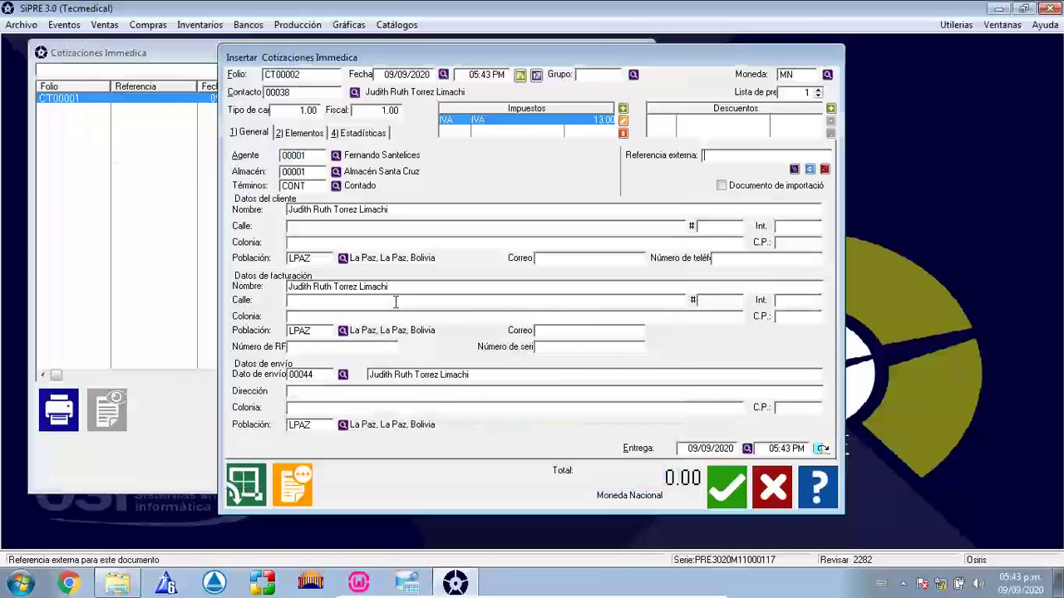
click(303, 136)
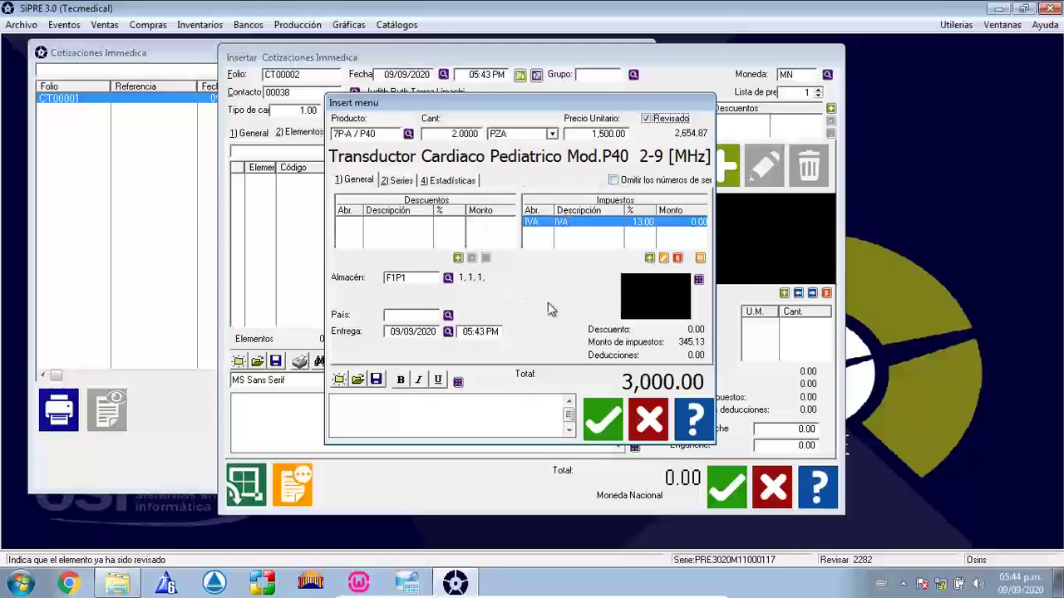
Step: Look through the serial numbers available for the pediatric cardiac transducer and return to the element's general data
click(397, 182)
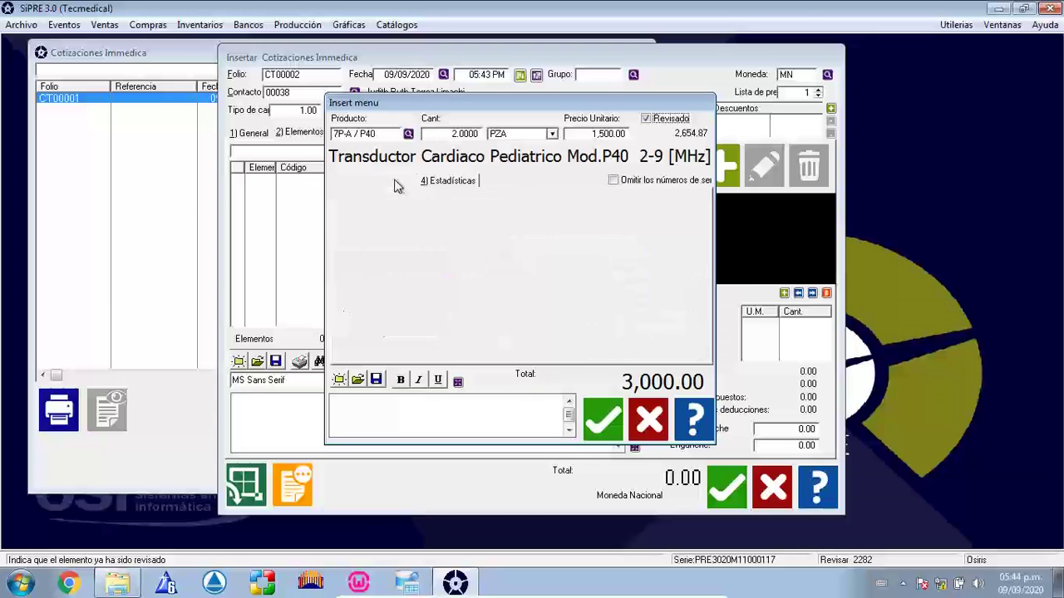
click(536, 237)
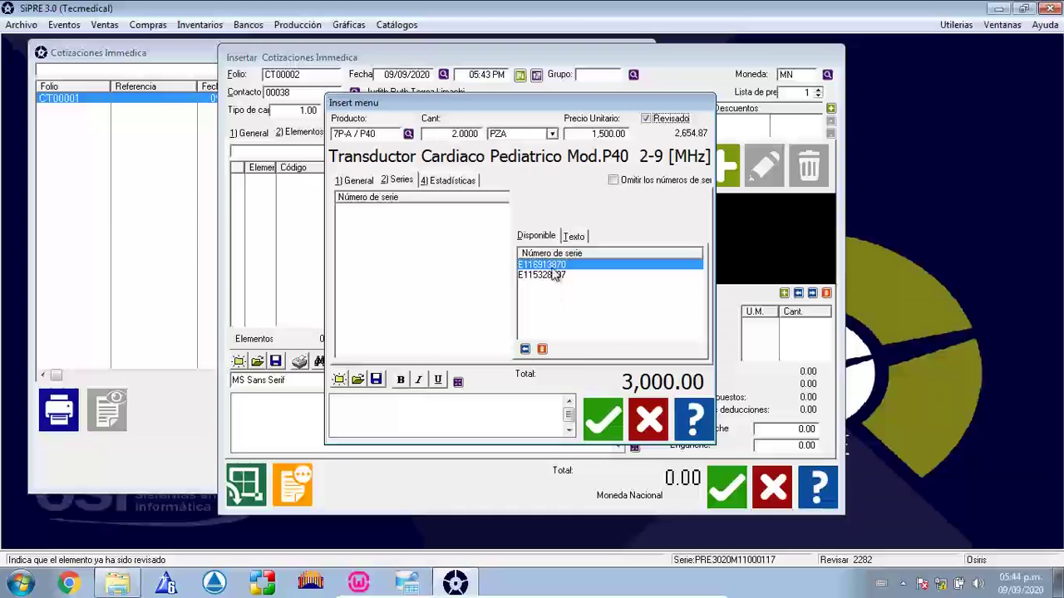
click(550, 275)
click(550, 265)
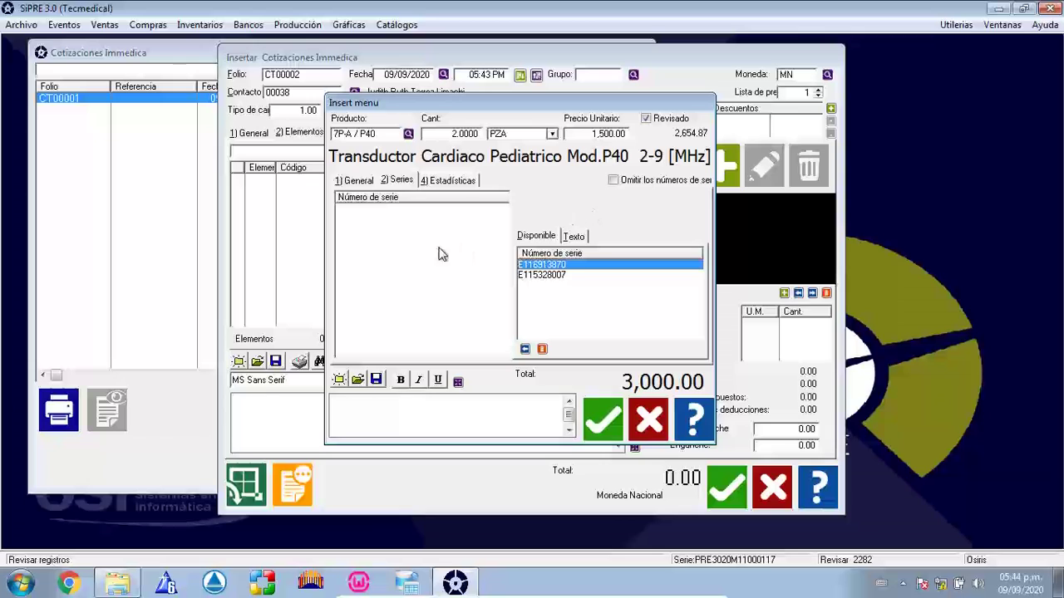
click(343, 182)
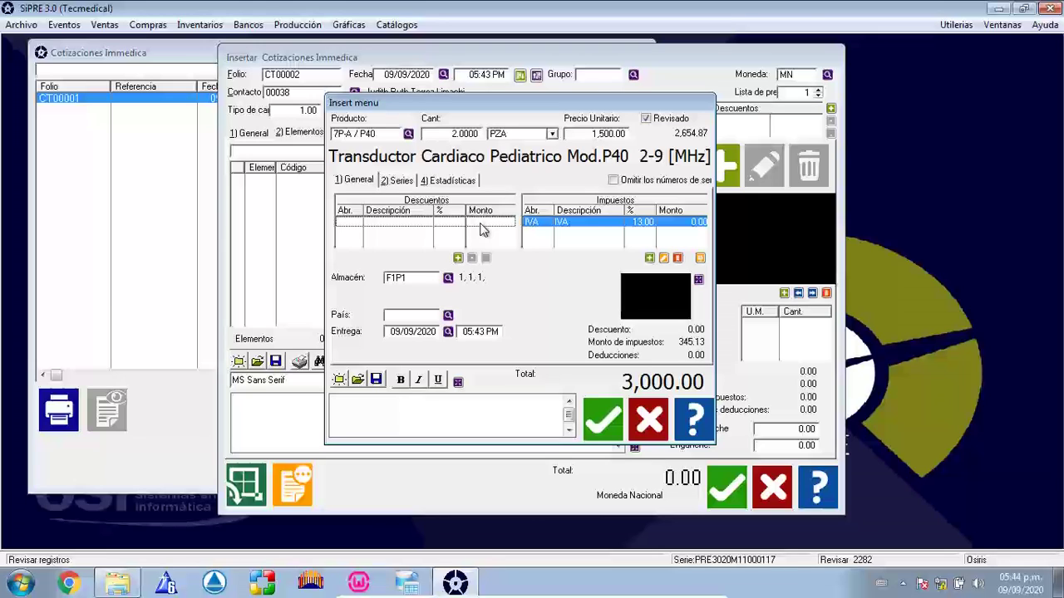
Step: Omit the serial numbers for the pediatric transducer element, accept the element and save the quote
click(614, 180)
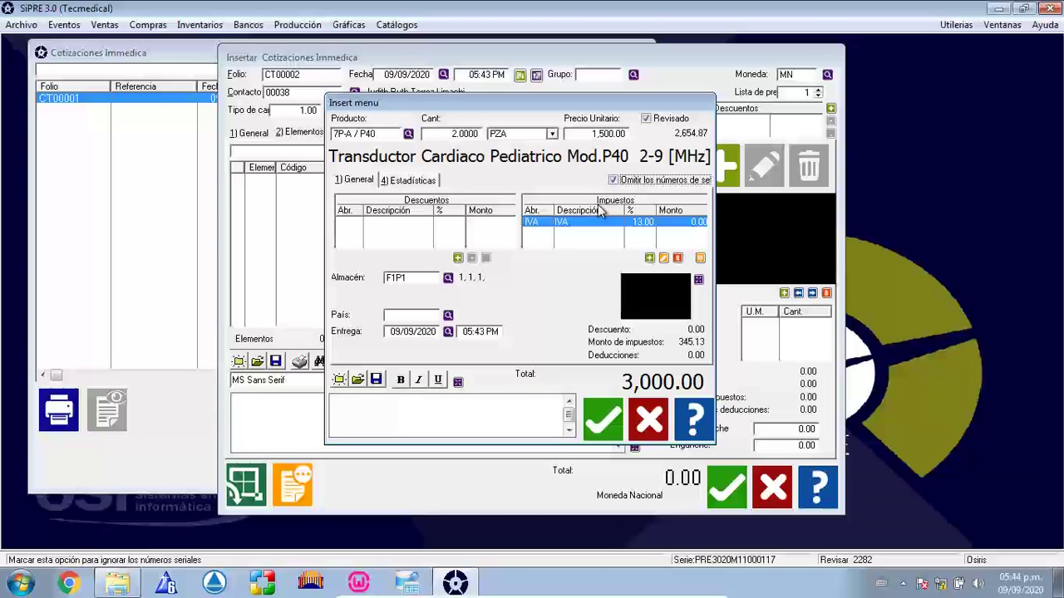
click(604, 422)
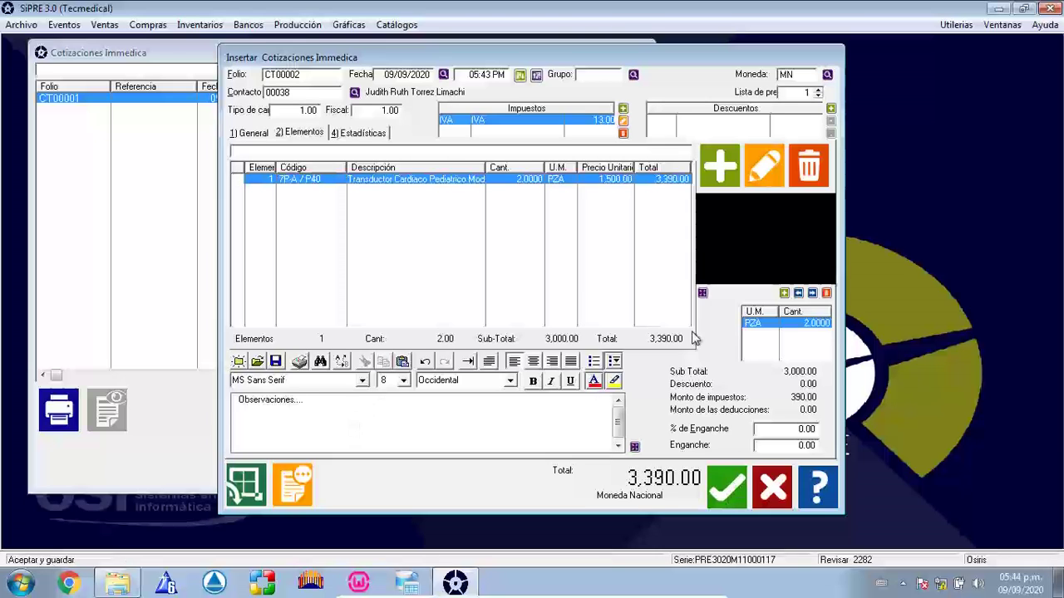
click(726, 486)
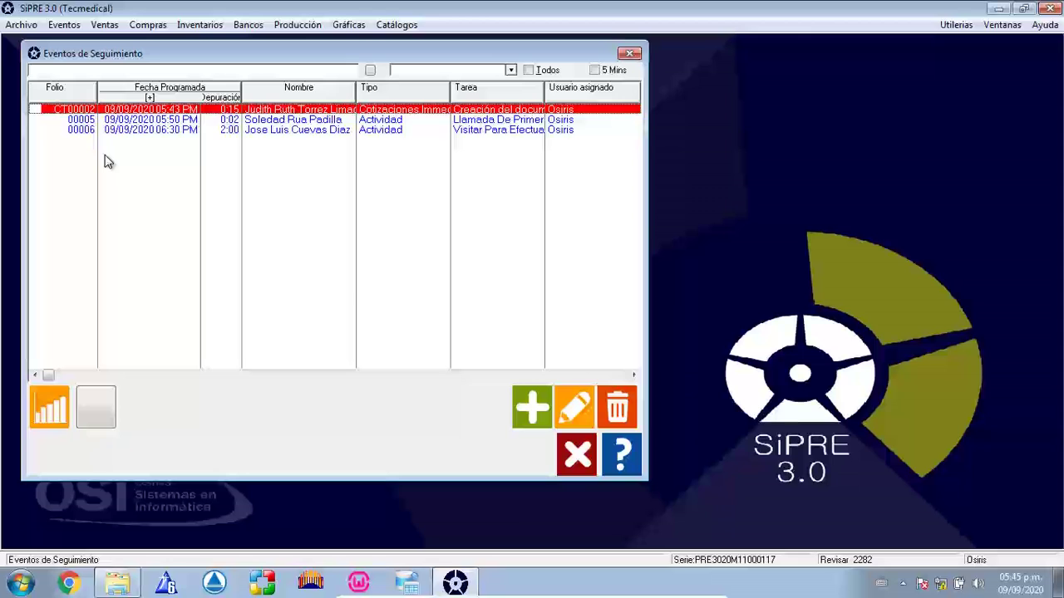
Step: Open the quote's "Creación del documento" follow-up event and start a new follow-up event from it
click(76, 122)
click(81, 131)
click(80, 119)
click(79, 123)
click(573, 409)
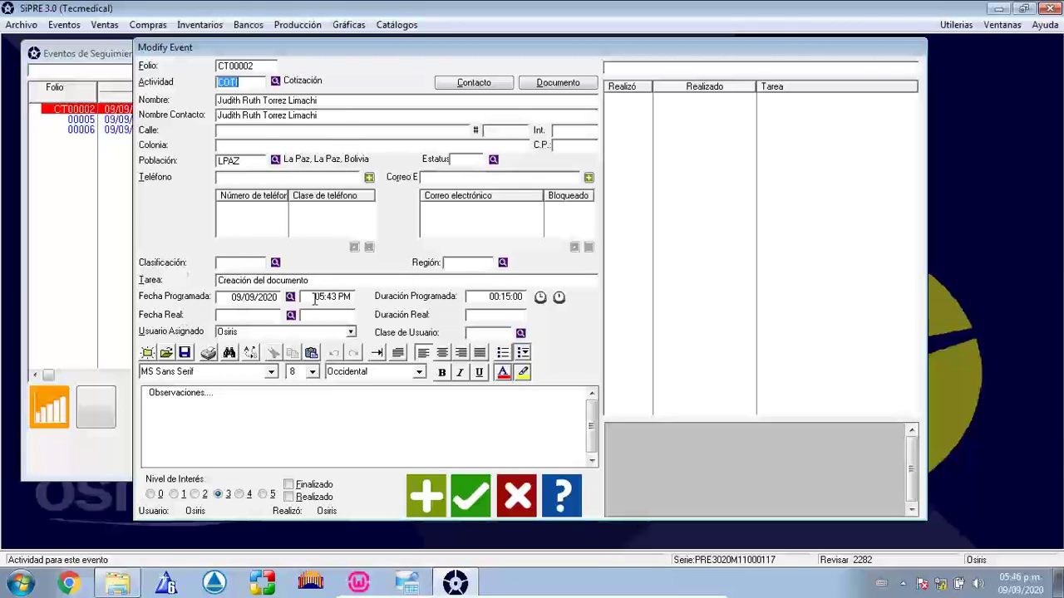
click(420, 499)
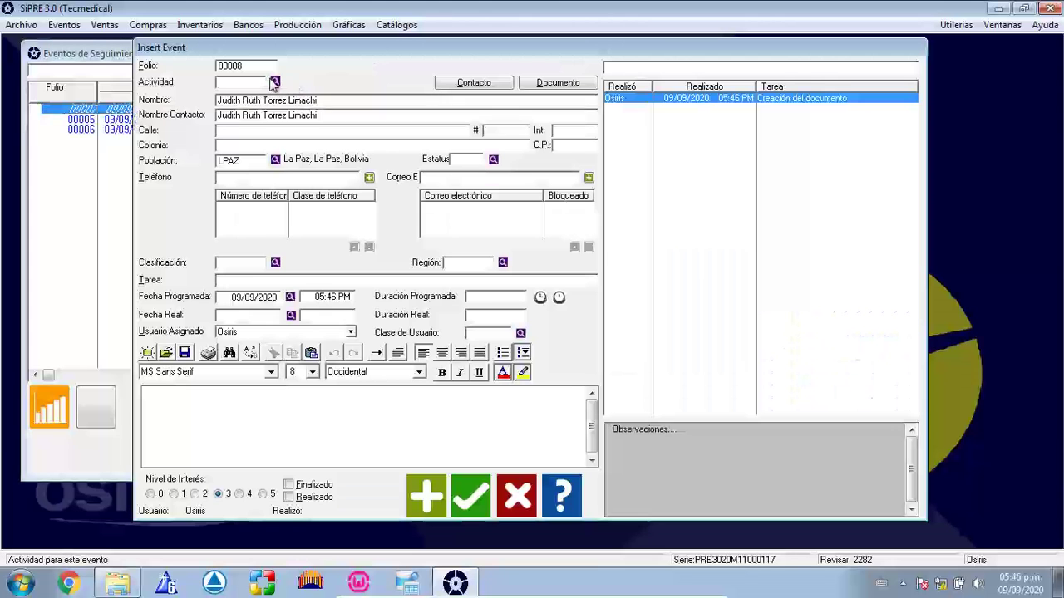
Step: Set the new event's activity to Llamada and enter the task "Llamar Para Revisar La Cotización"
key(Return)
key(Down)
key(Return)
text(Llam)
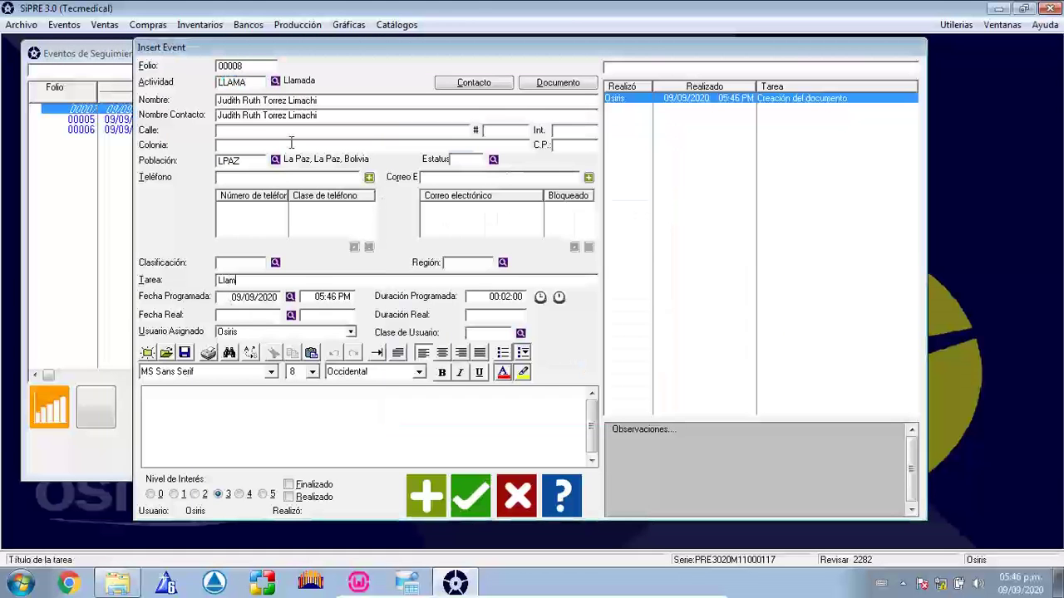
text(ar Para Revi)
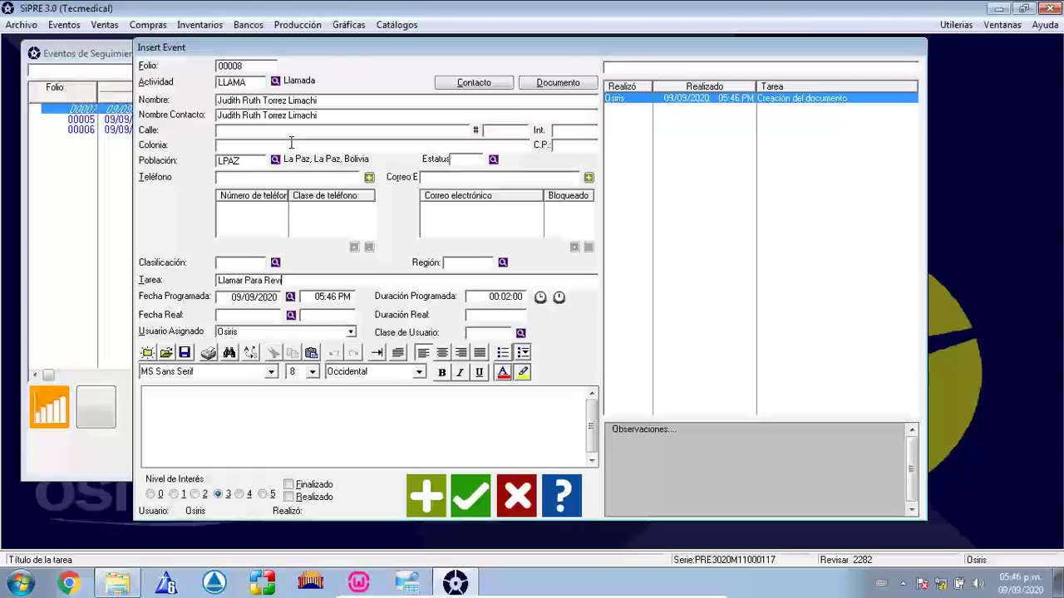
text(sar La Cotización)
Step: Schedule the quote review call for 10/09/2020 at 09:00 AM and save the event
key(Tab)
text(10)
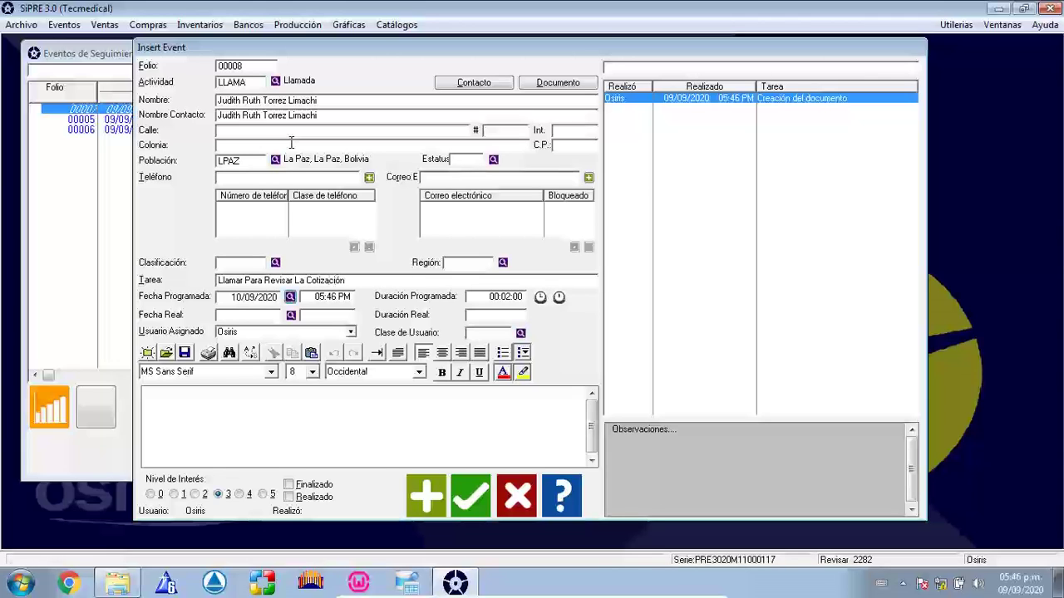
key(Tab)
text(9)
key(Tab)
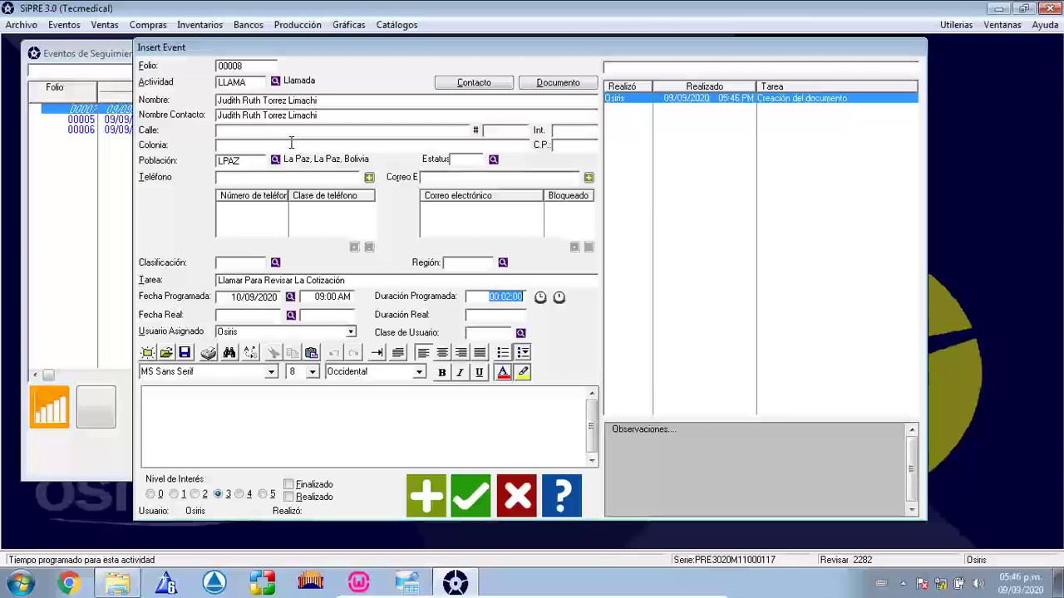
click(476, 486)
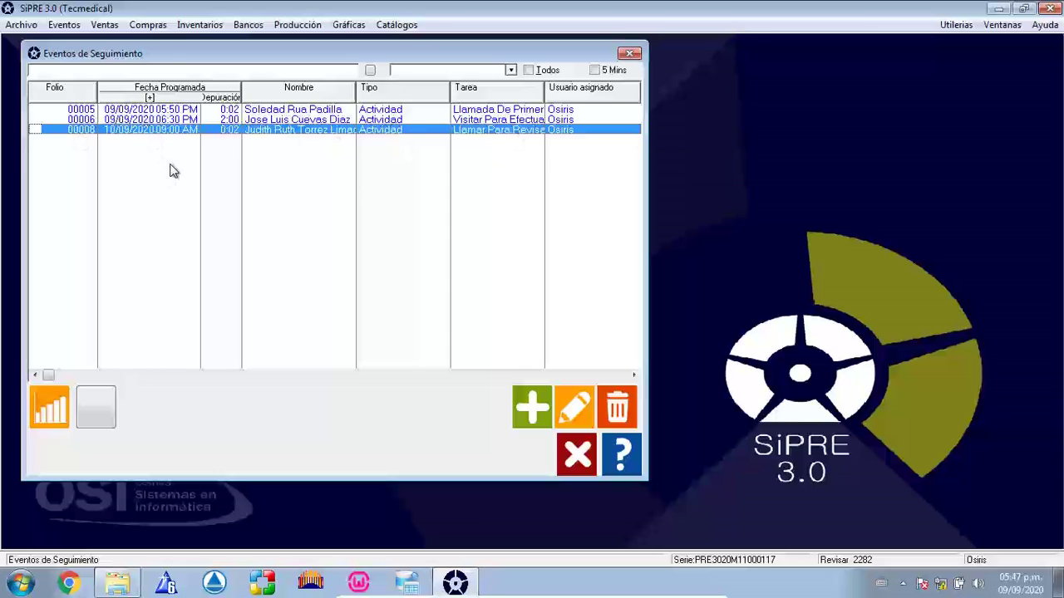
Step: View the follow-up events assigned to user Super, and switch the user filter to Osiris
key(Escape)
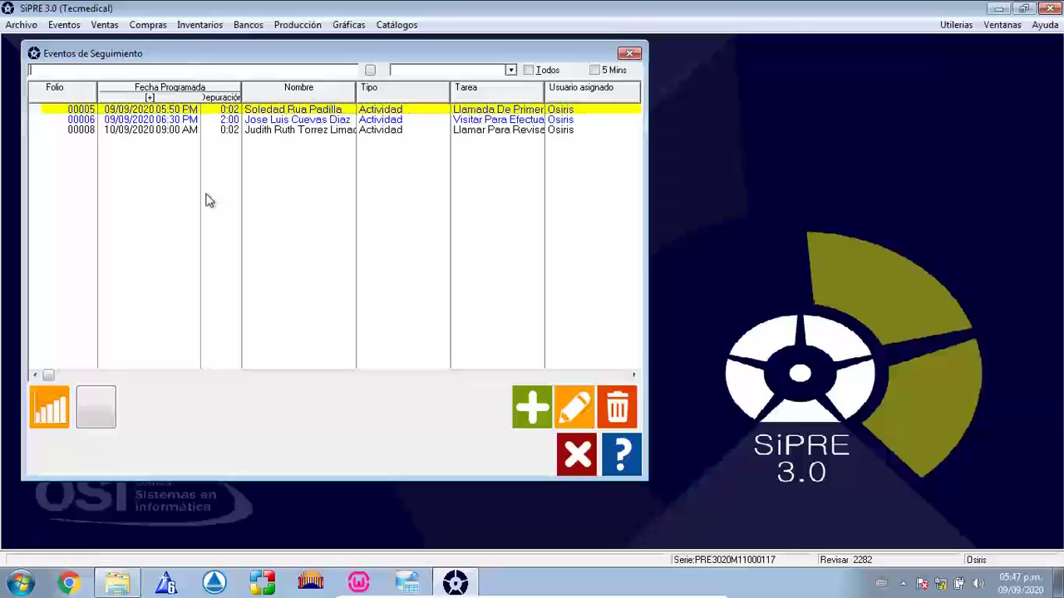
click(510, 70)
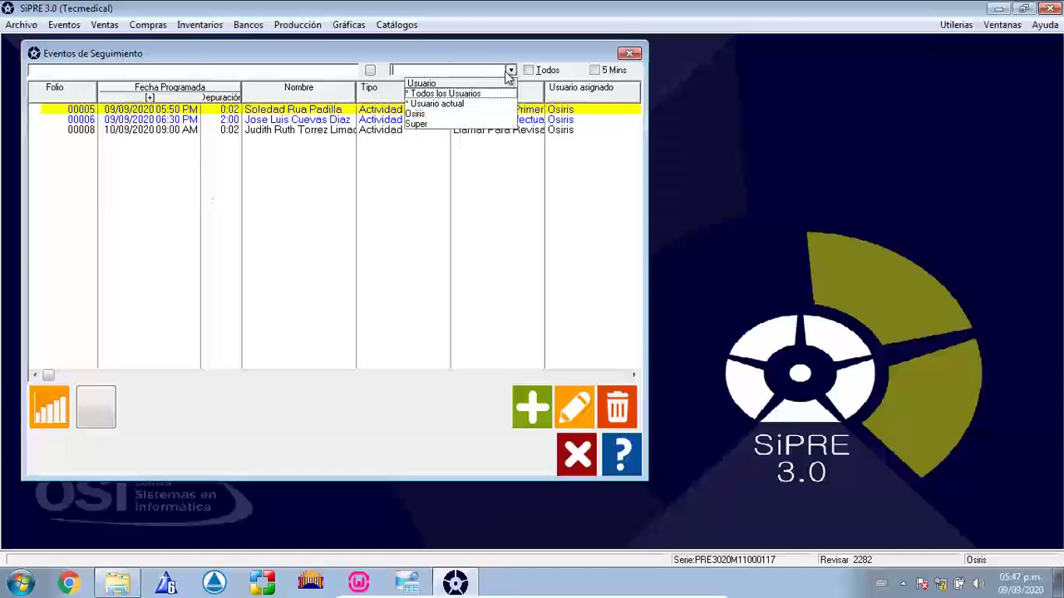
click(420, 126)
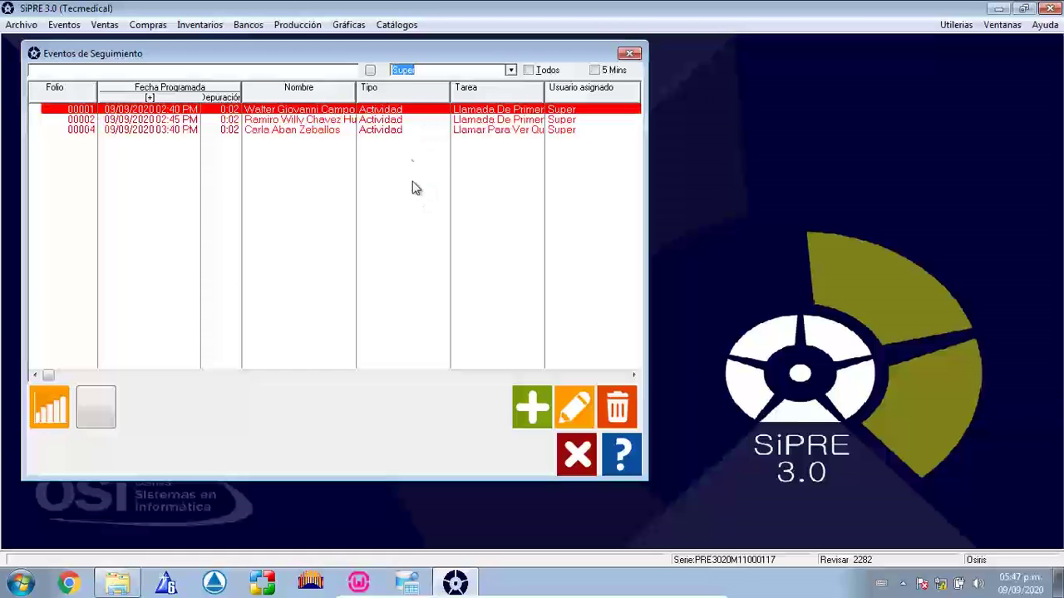
click(510, 69)
click(416, 116)
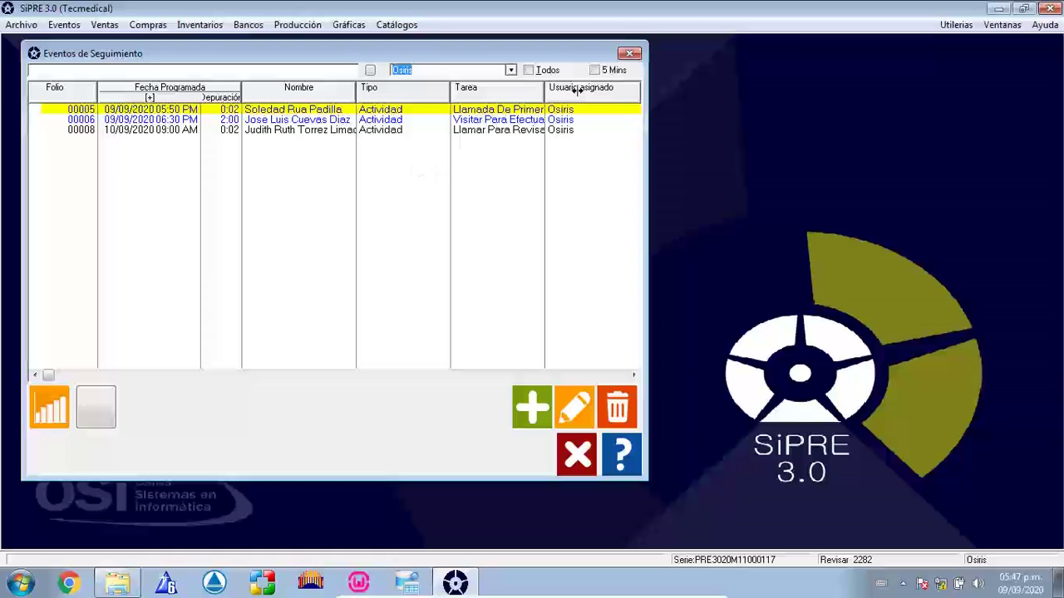
Step: Restrict the follow-up list to activities under 5 minutes to review them, and remove the restriction
click(595, 70)
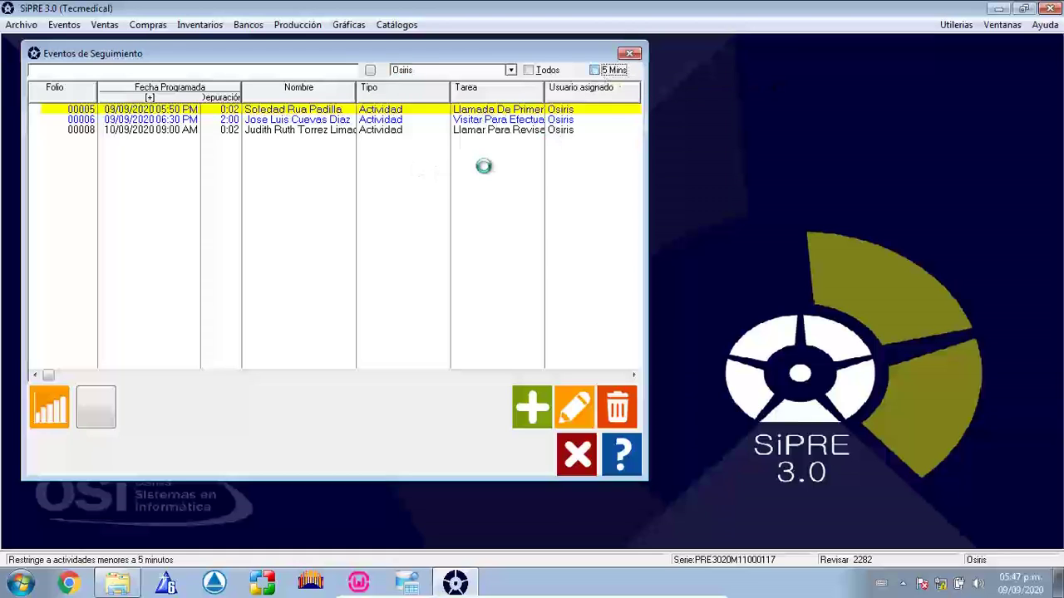
click(595, 70)
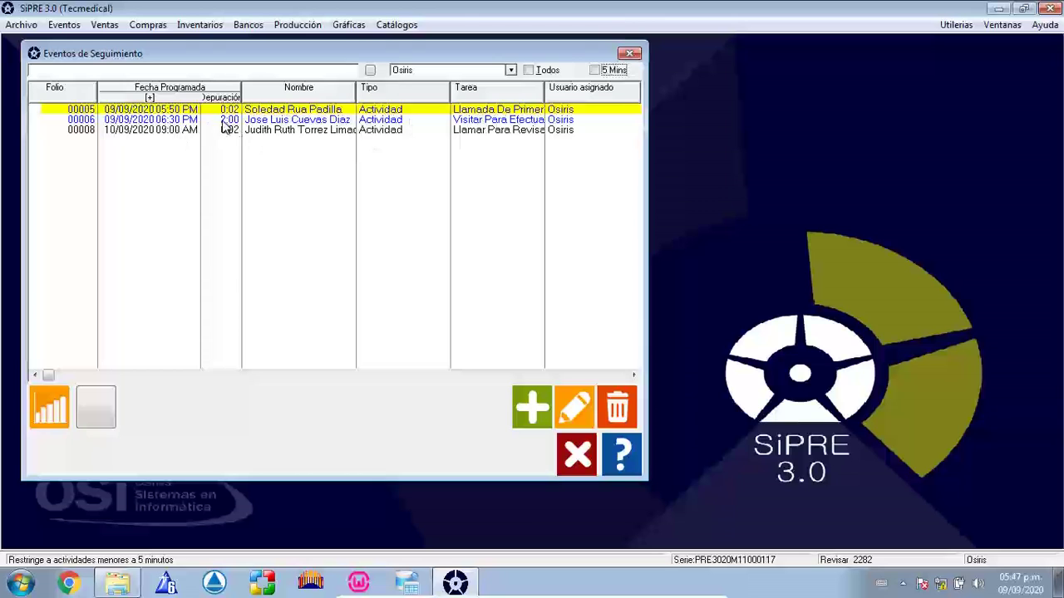
click(266, 124)
click(226, 111)
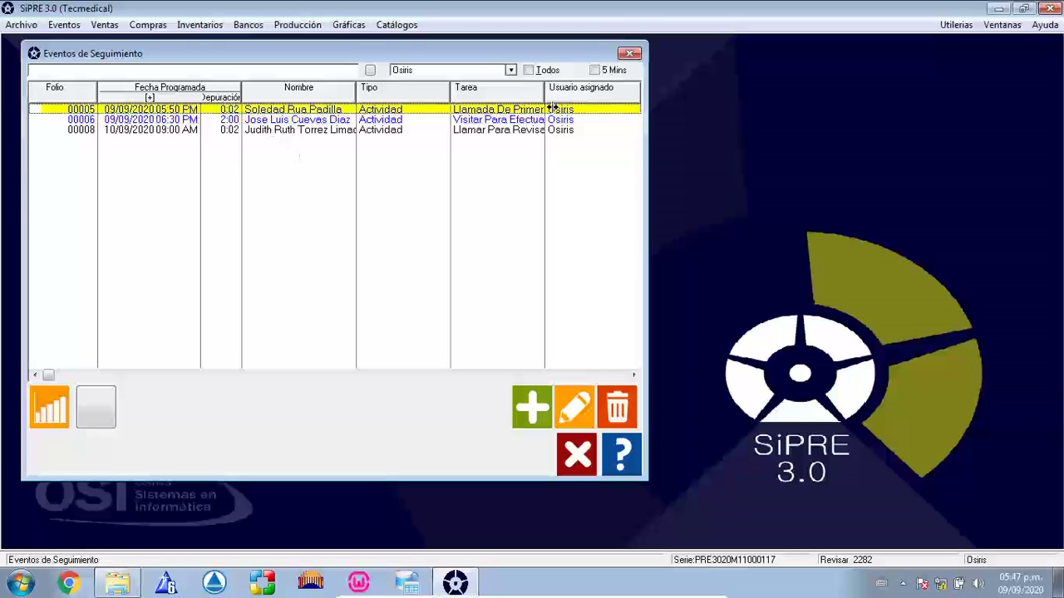
click(594, 70)
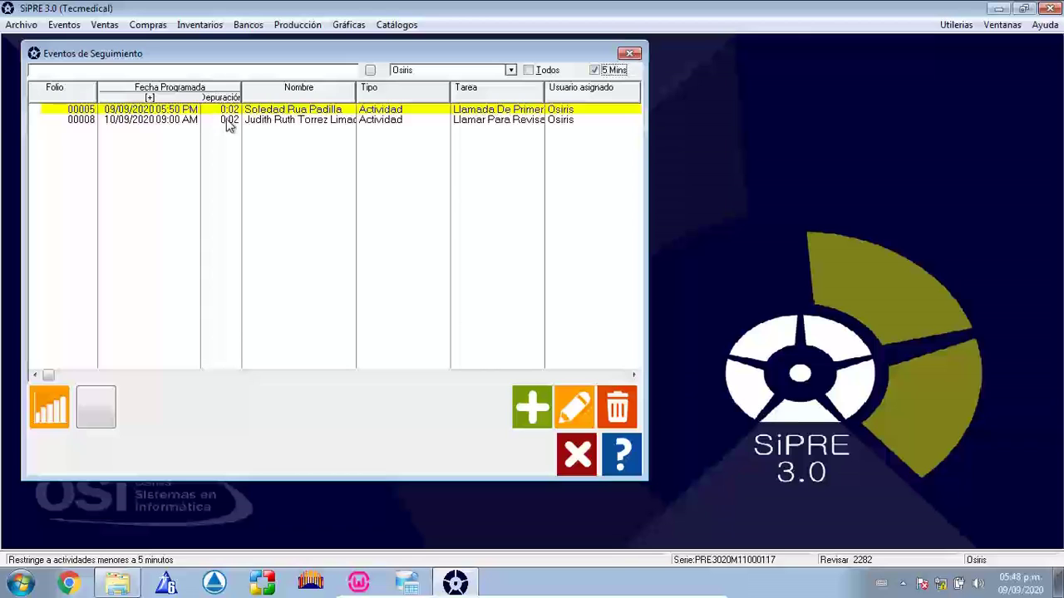
click(595, 71)
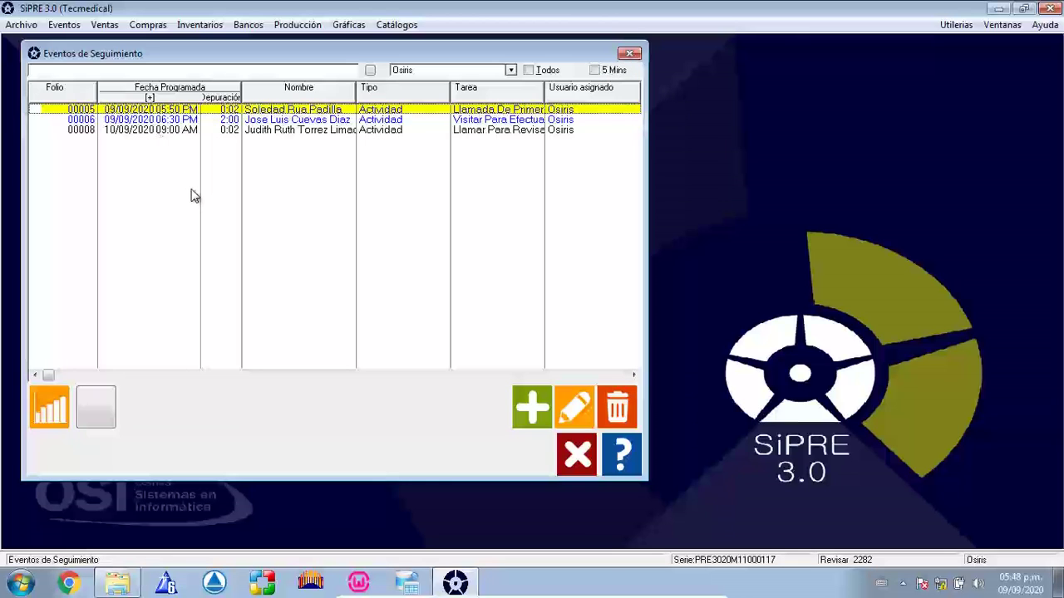
Step: Open the 05:50 PM call event and enter the comment "El cliente me menciona que tiene todos los equipos que necesita, hablará con su colega ....."
key(Return)
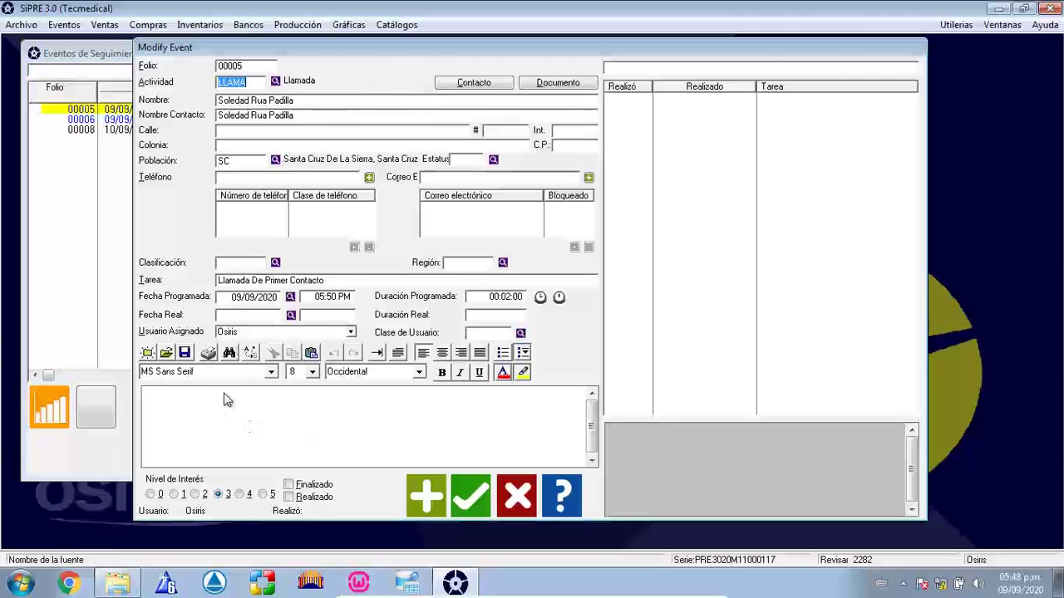
click(228, 419)
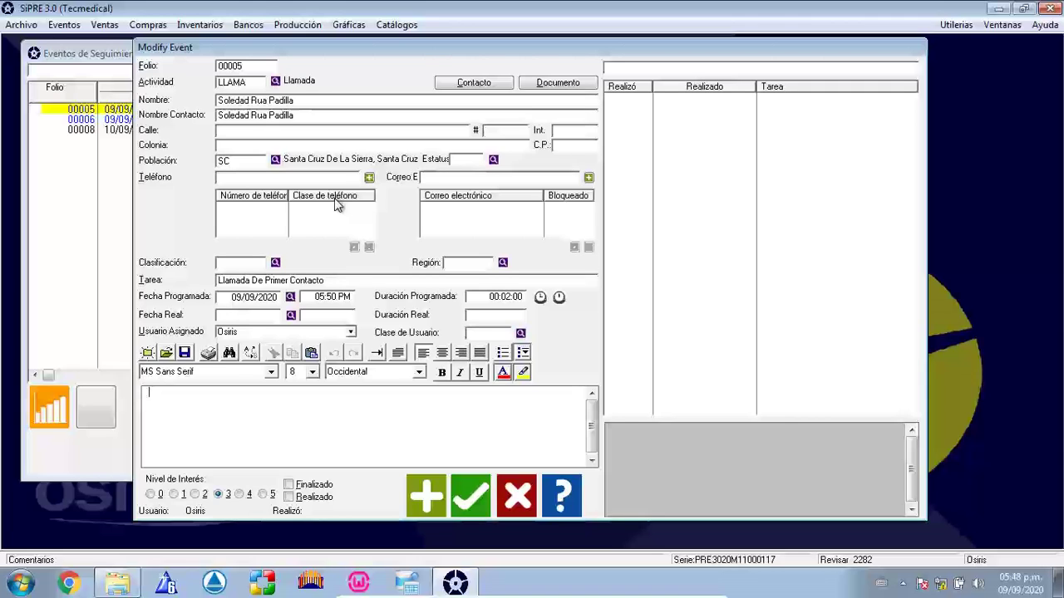
key(Return)
text(El cliente me men)
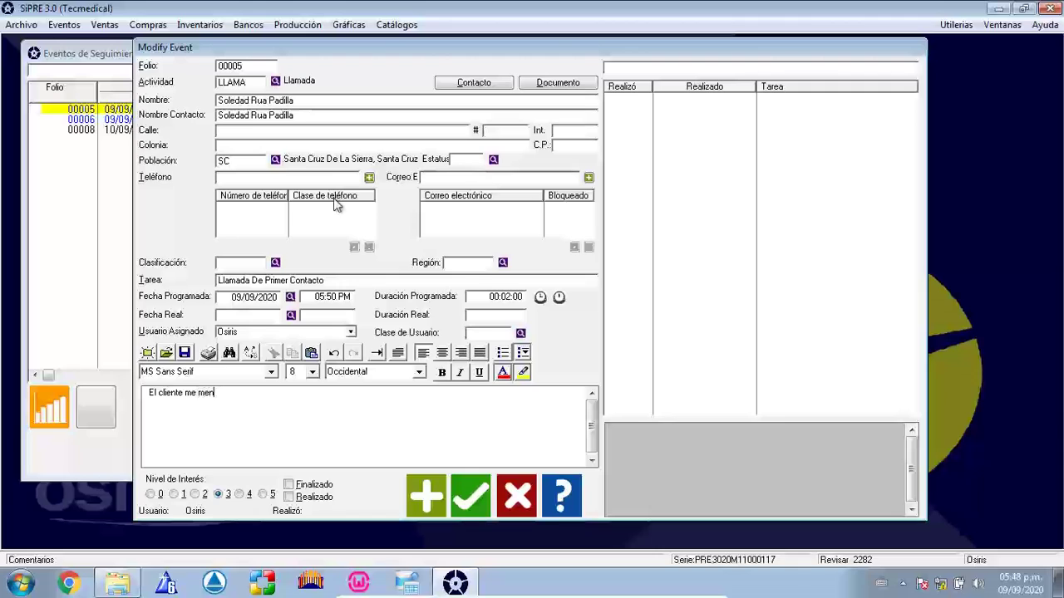
text(ciona que tiene todos los equ)
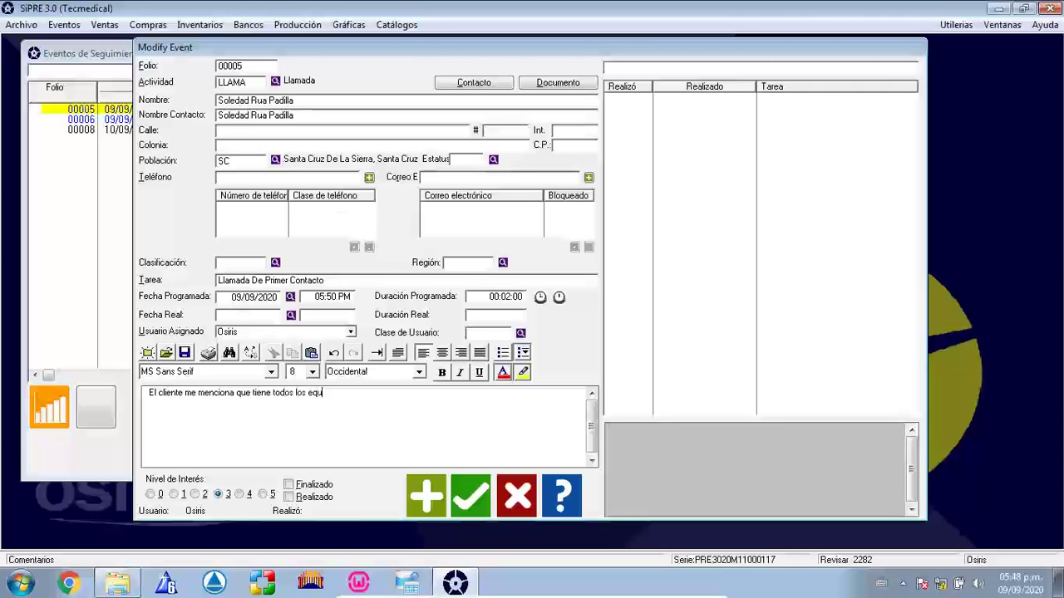
text(ipos que neces)
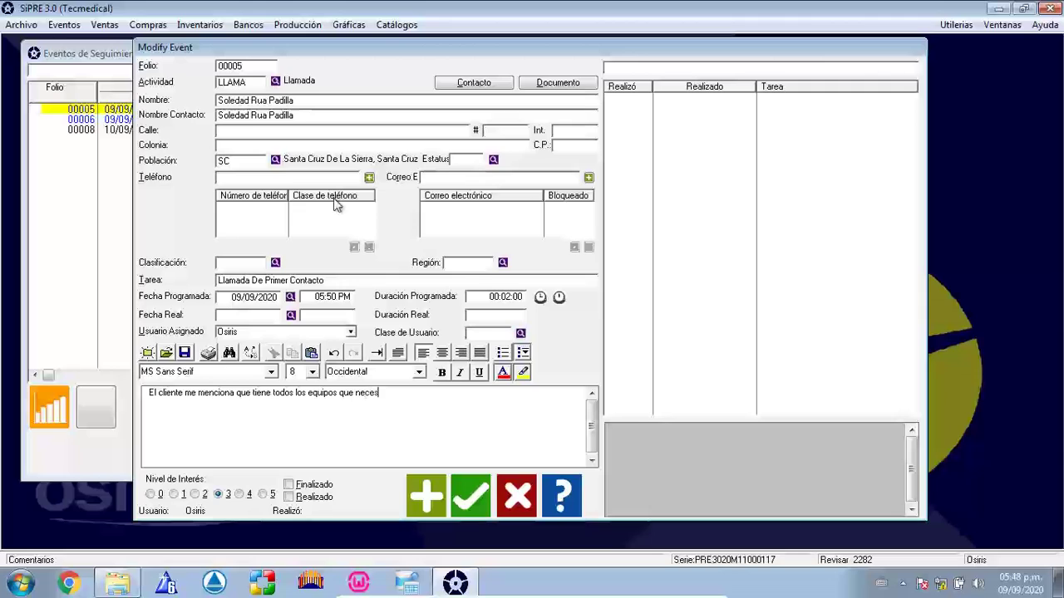
text(ita, hablará con su colega )
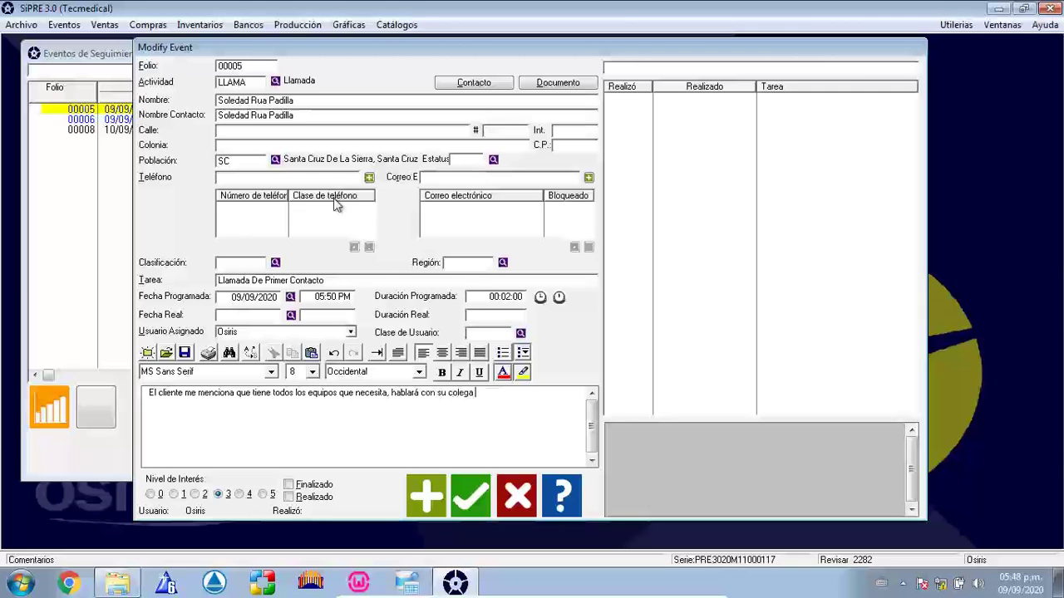
text(.....)
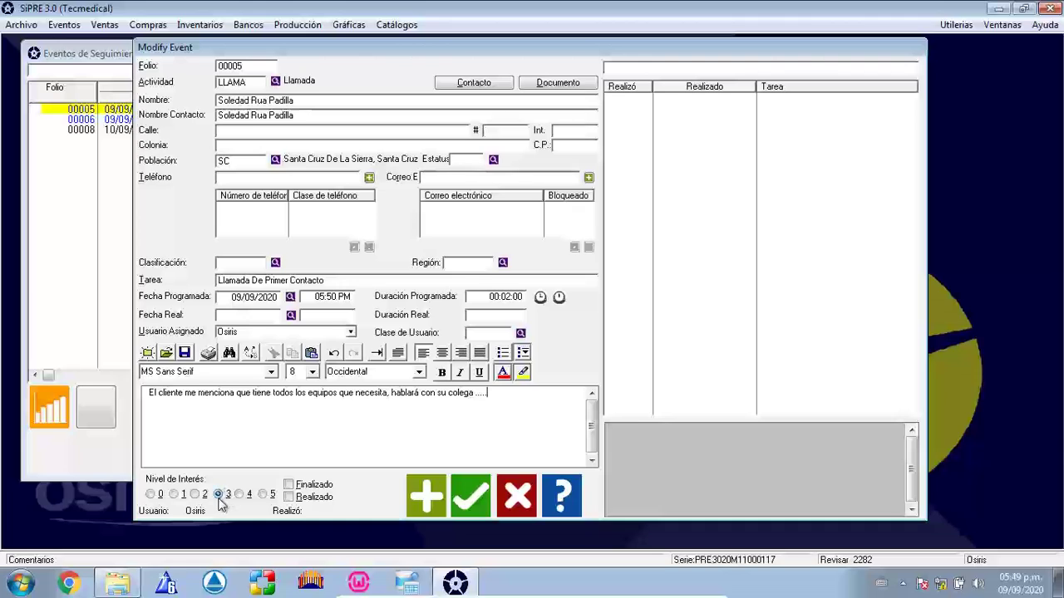
Step: Set the first-contact call's interest level to 1 and start a new follow-up event from it
click(174, 493)
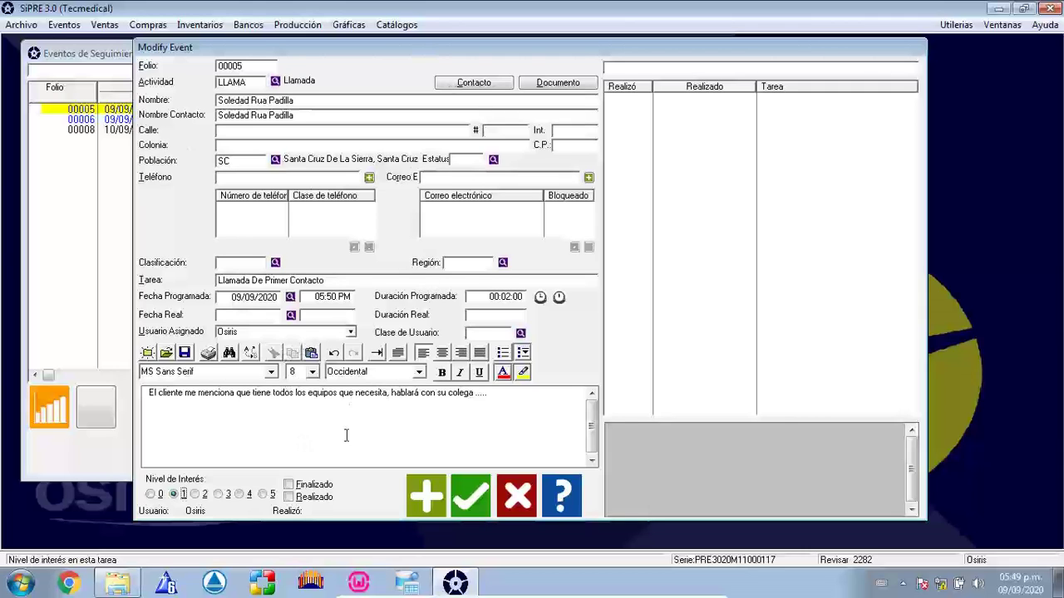
click(494, 407)
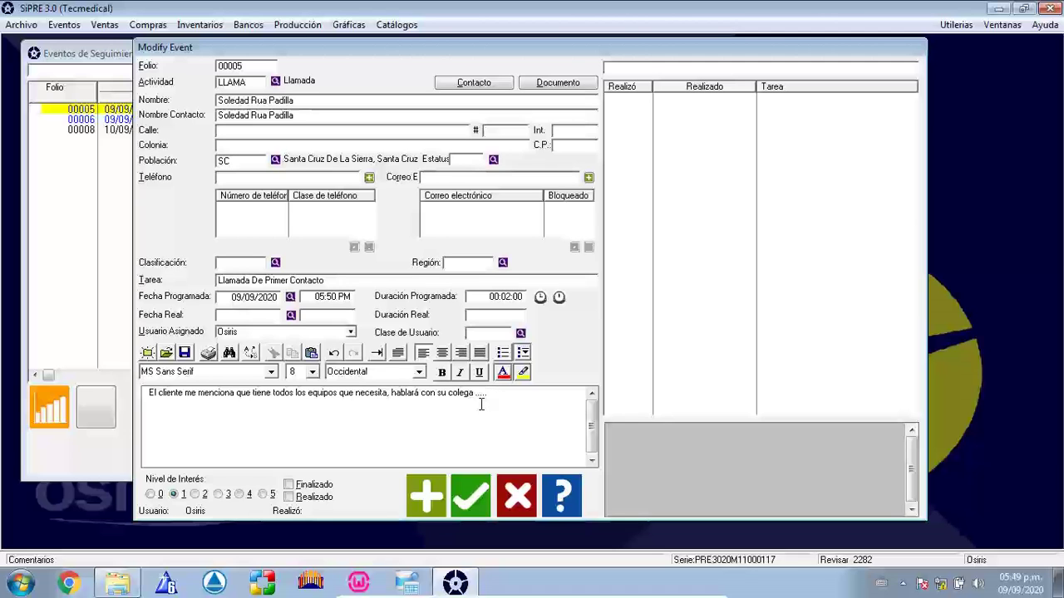
key(Escape)
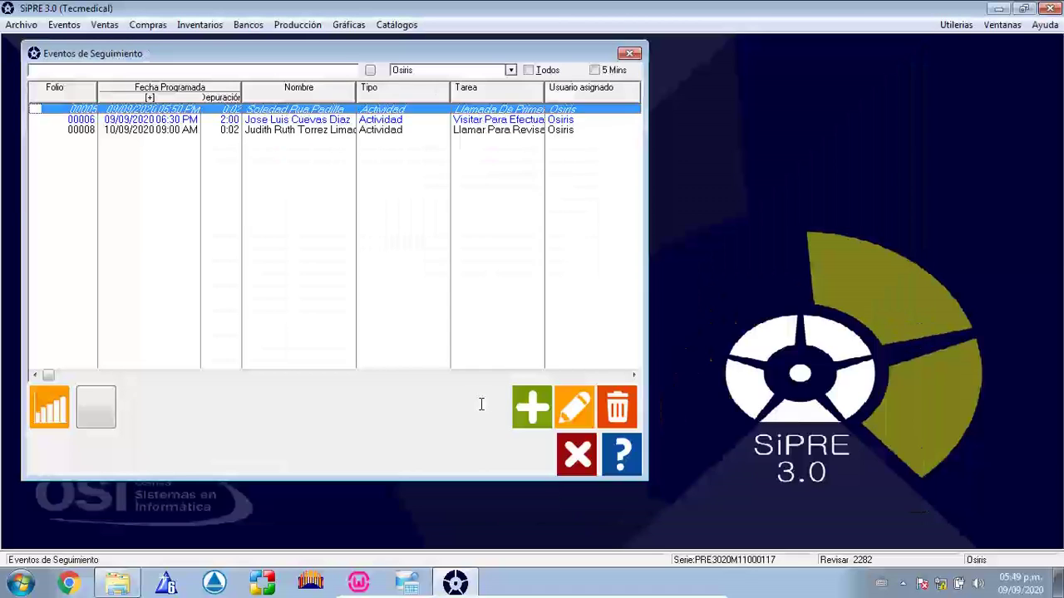
key(Insert)
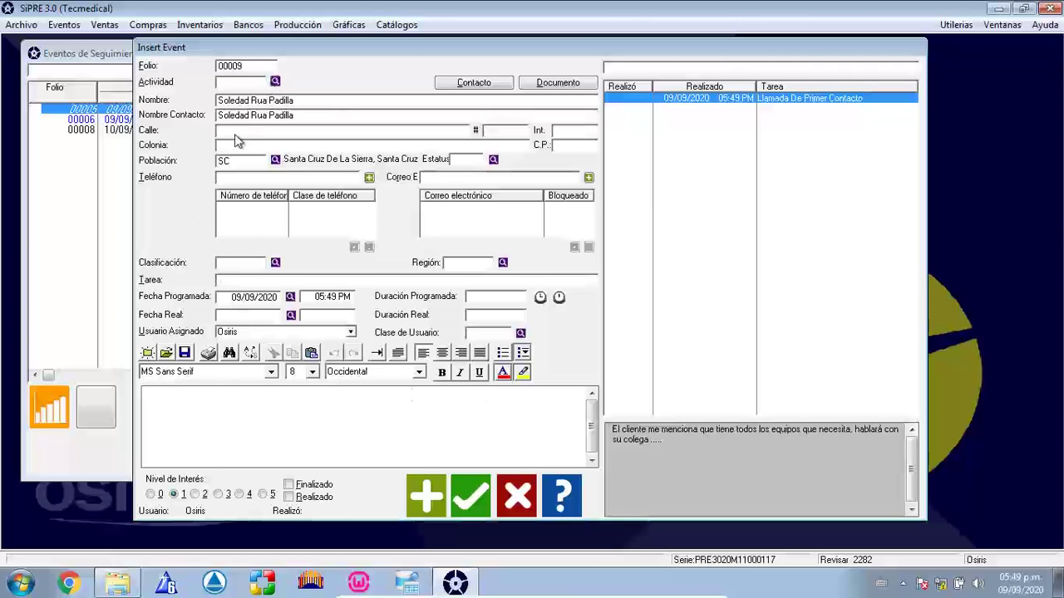
Step: Set the new event's activity to Llamada and schedule it for 09/09/2020 at 10:00 AM
key(F2)
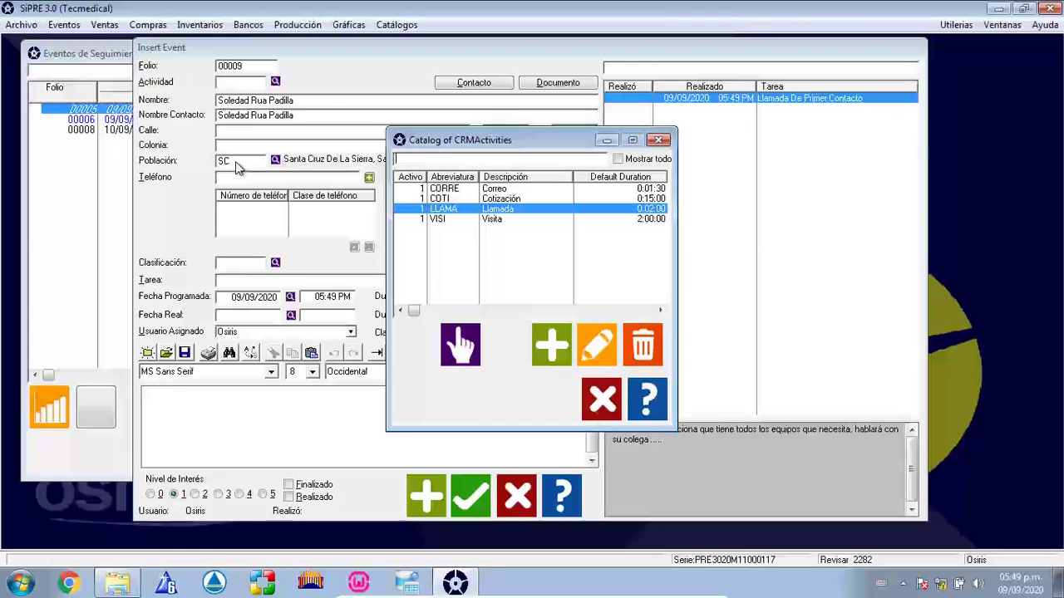
double_click(460, 216)
key(F2)
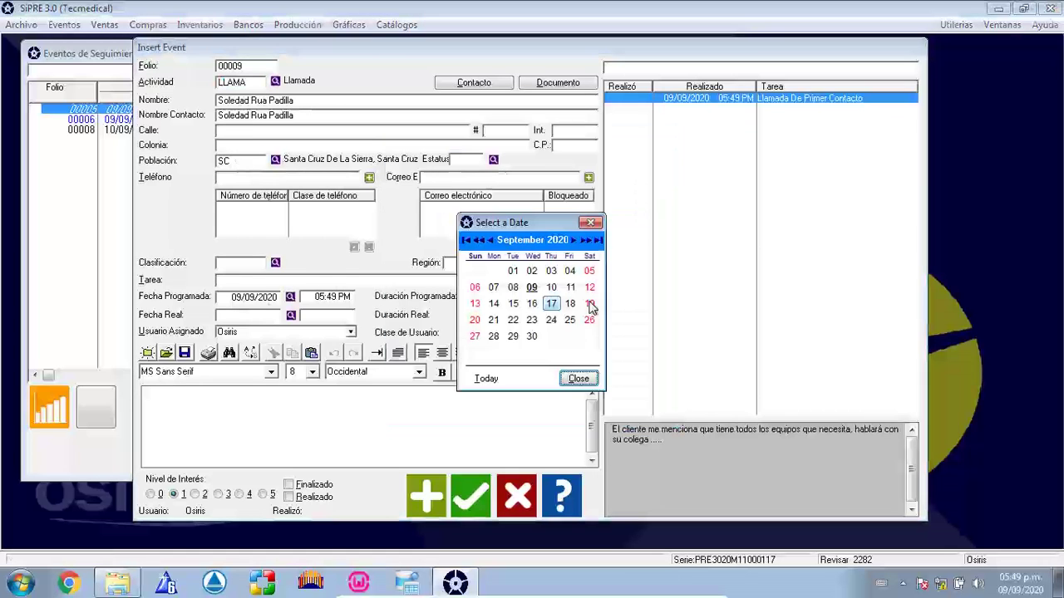
click(533, 288)
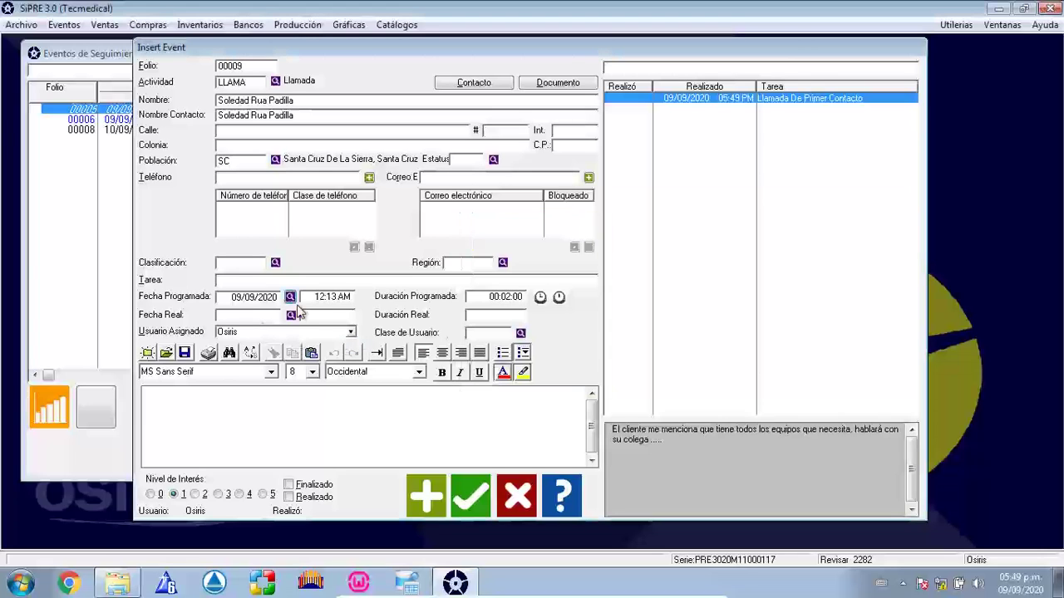
text(10)
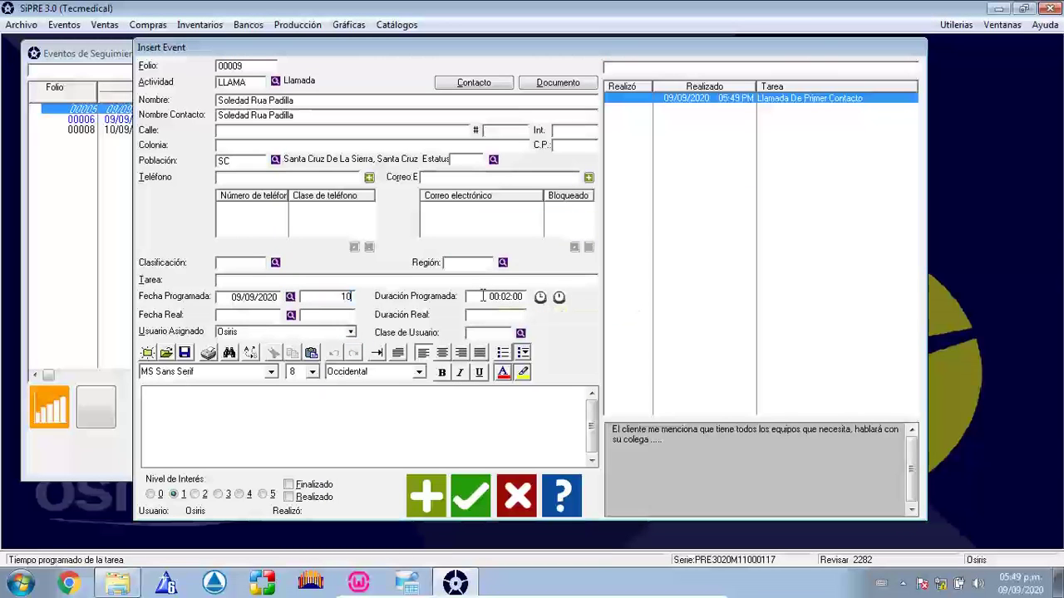
text(a)
click(483, 296)
Step: Enter "Revisar Que Vio Con Su Colega" as the call's task title and save the event
click(251, 281)
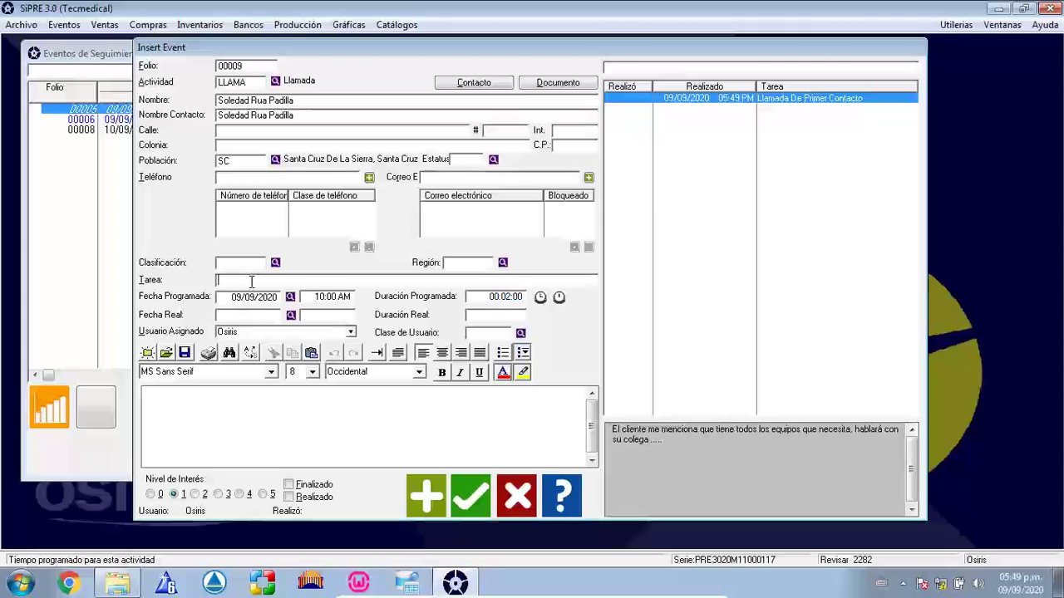
text(TRre)
key(BackSpace)
key(BackSpace)
key(BackSpace)
key(BackSpace)
text(R)
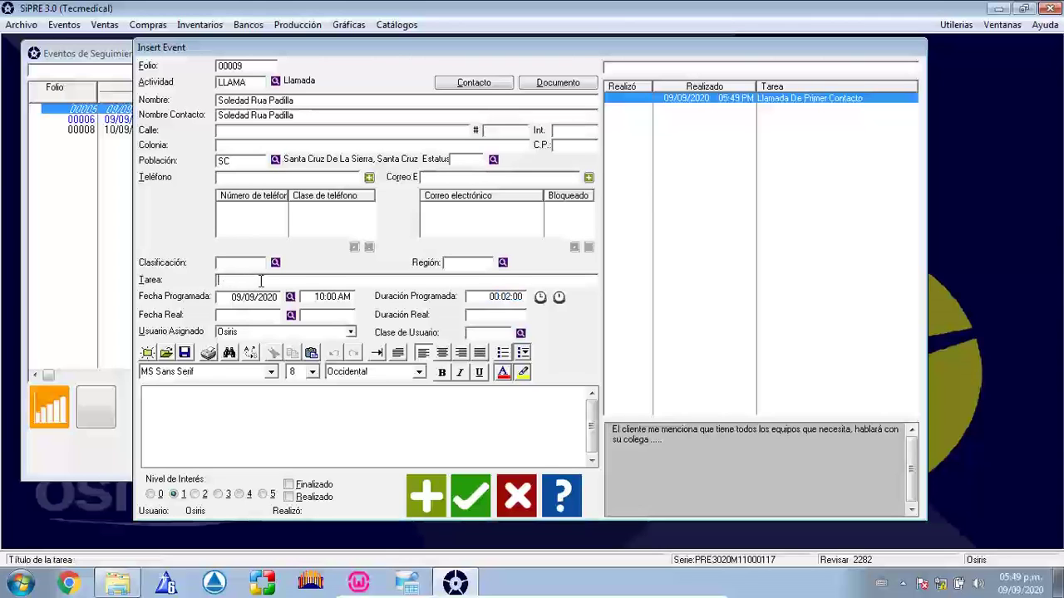
text(evisar Que)
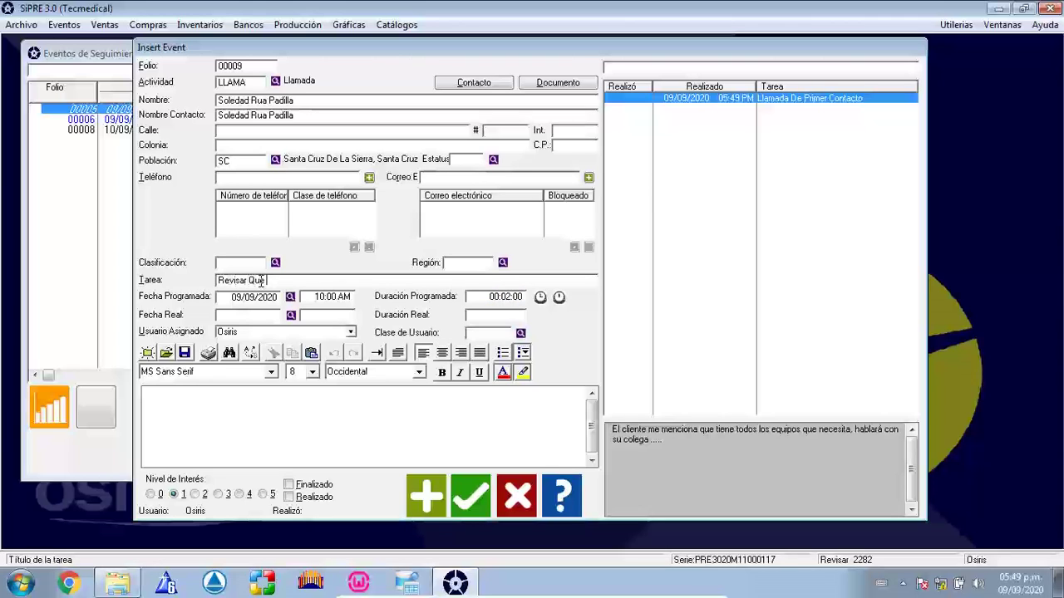
text( Vio Con Su Colega)
click(471, 495)
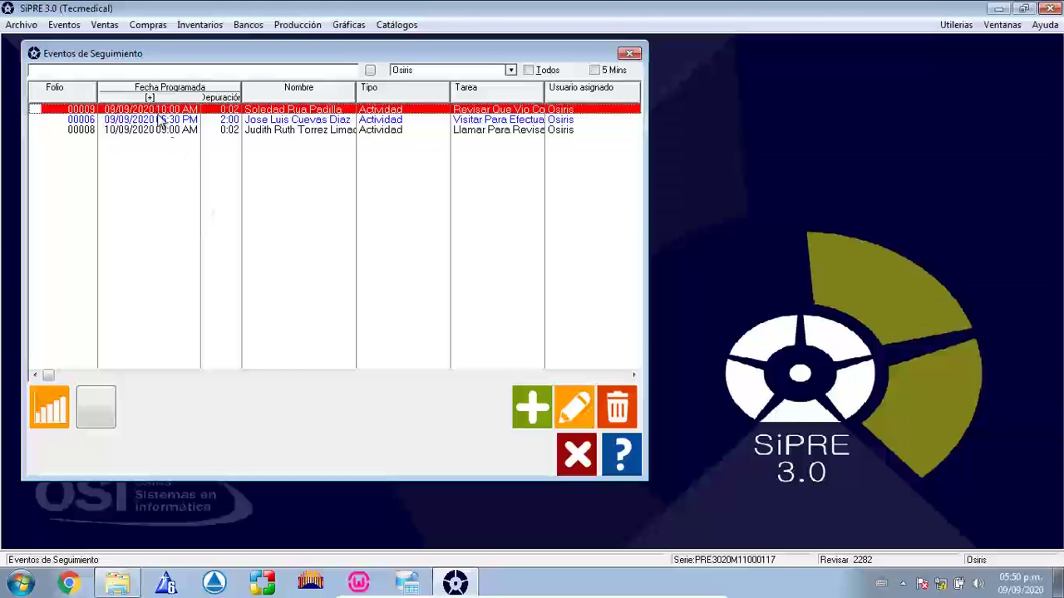
Step: Open the 06:30 PM visit and enter the comment "Se vio muy interesado en el equipo, favor de enviar las fichas técnicas y llamar en 15 días"
double_click(357, 186)
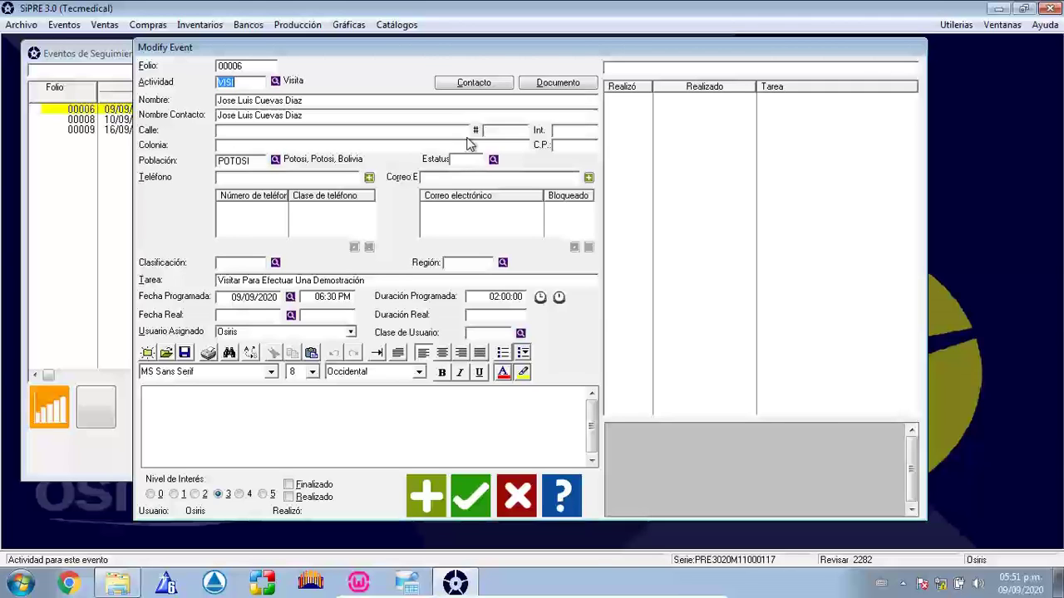
click(257, 404)
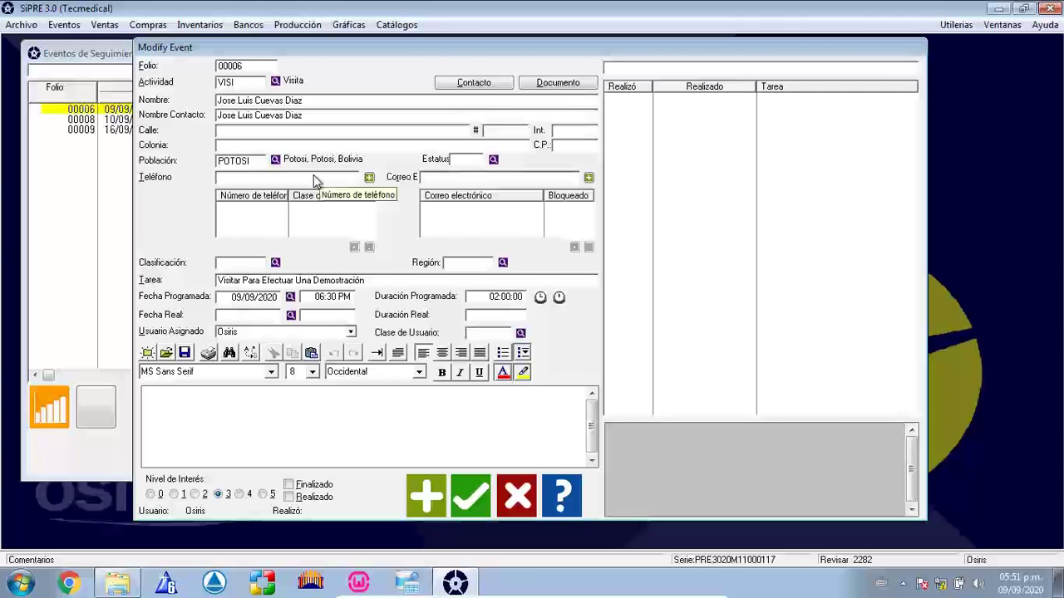
text(Se vio )
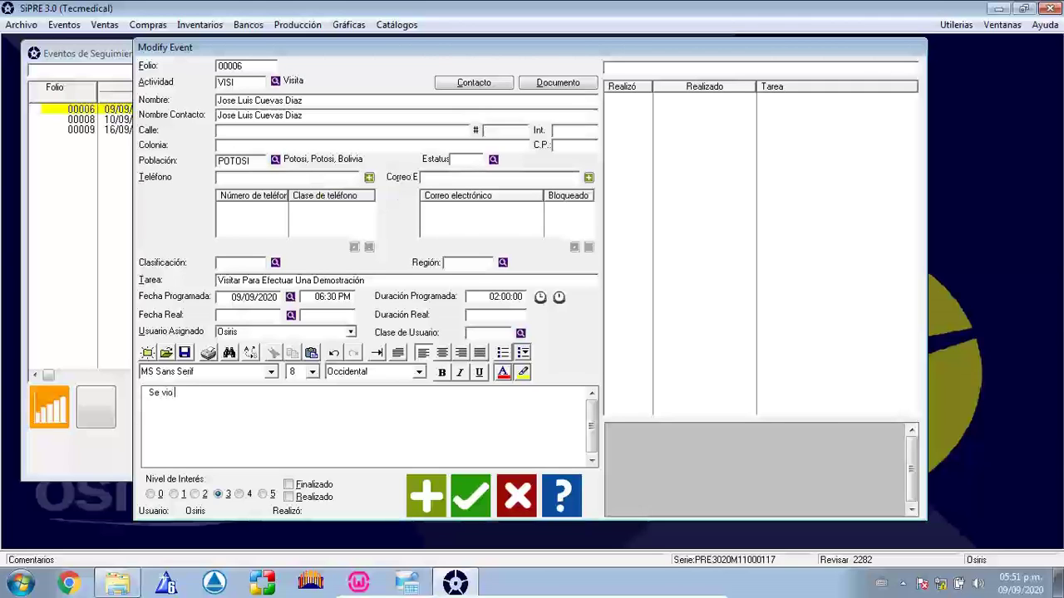
text(muy interesado en el equi)
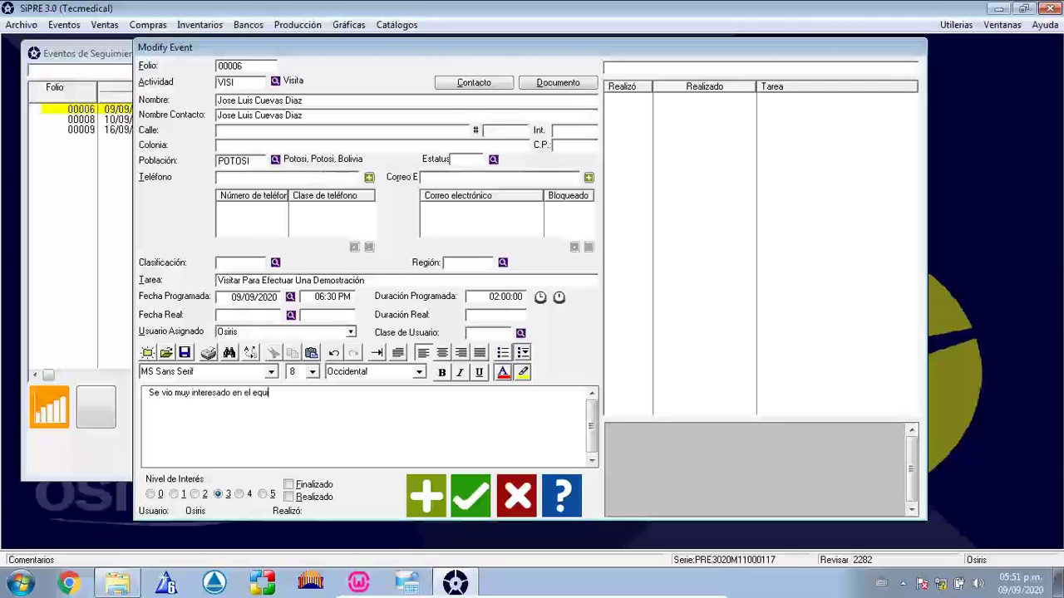
text(po, favor de envia)
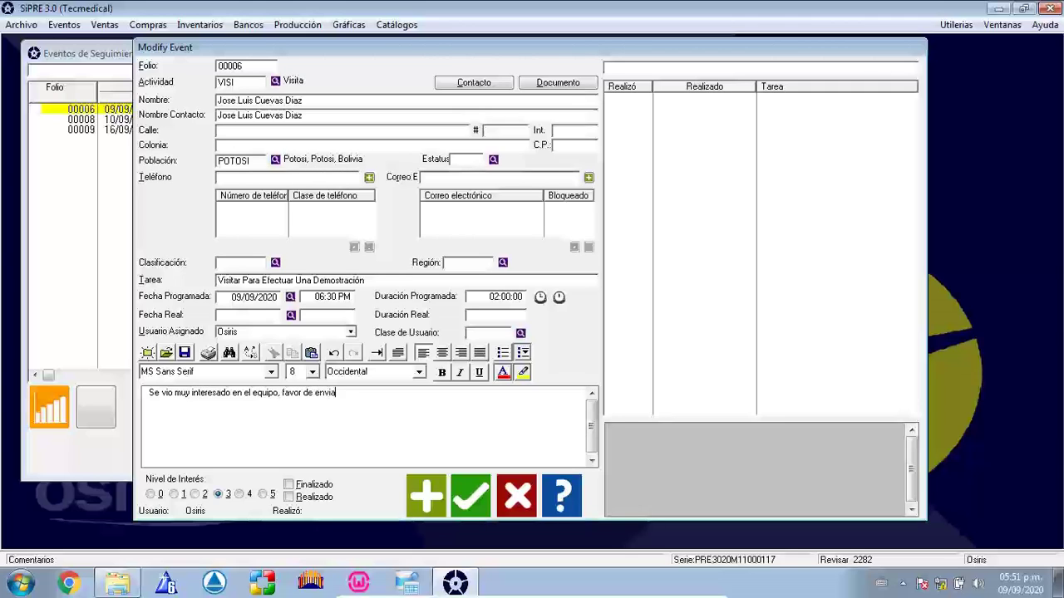
text(r las fichas técnicas y )
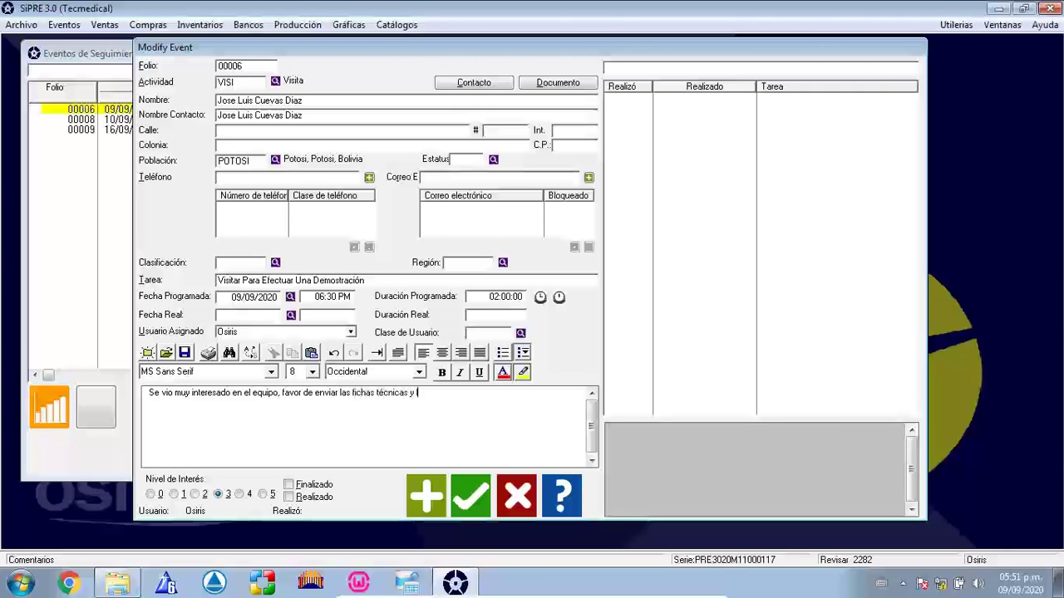
text(llamar en)
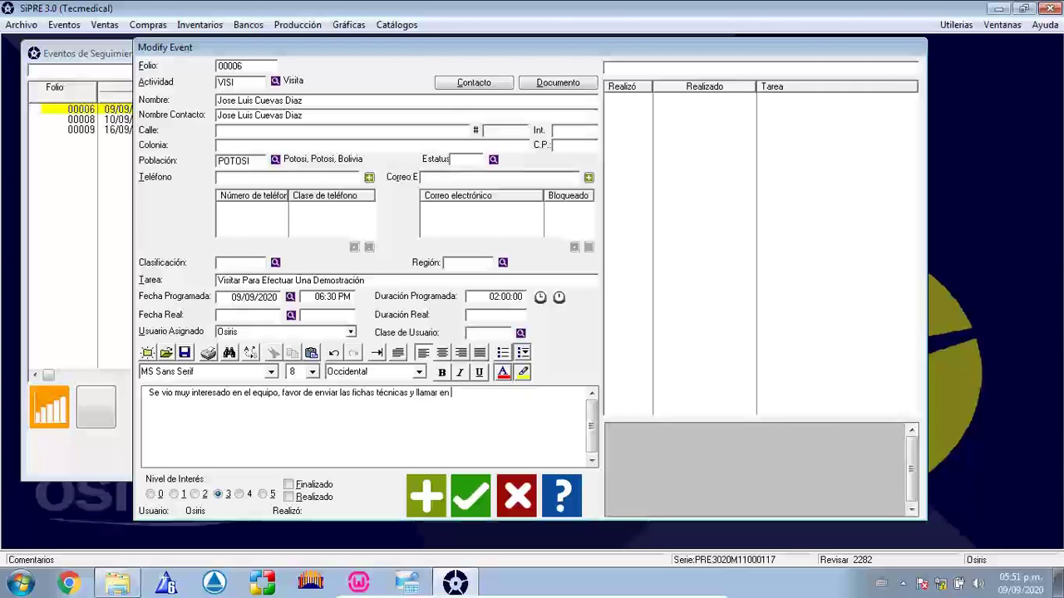
text( 15 días)
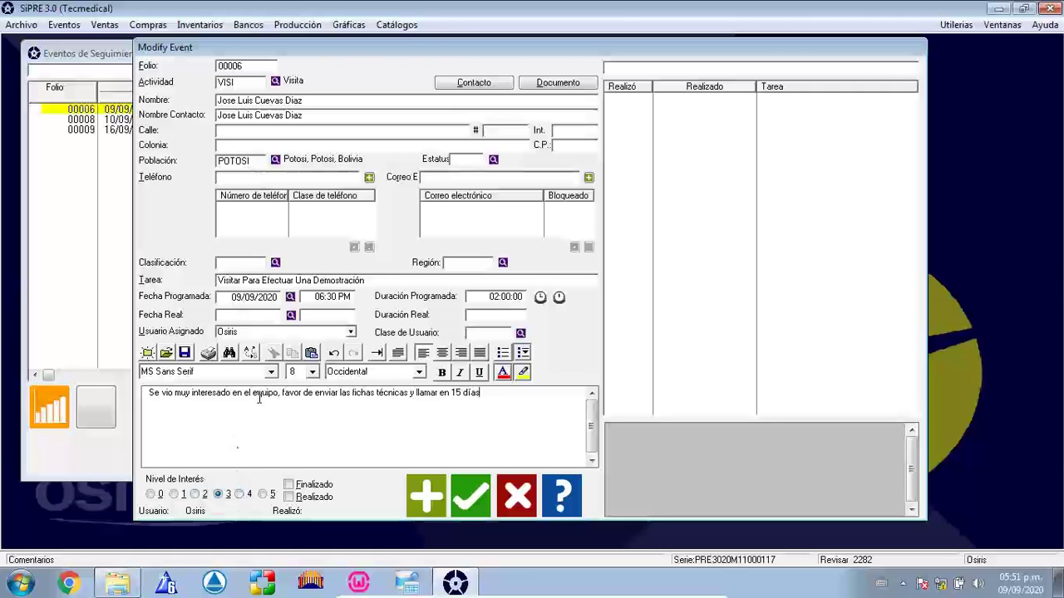
Step: Set the demonstration visit's interest level to 5 and start a new follow-up event from it
click(264, 495)
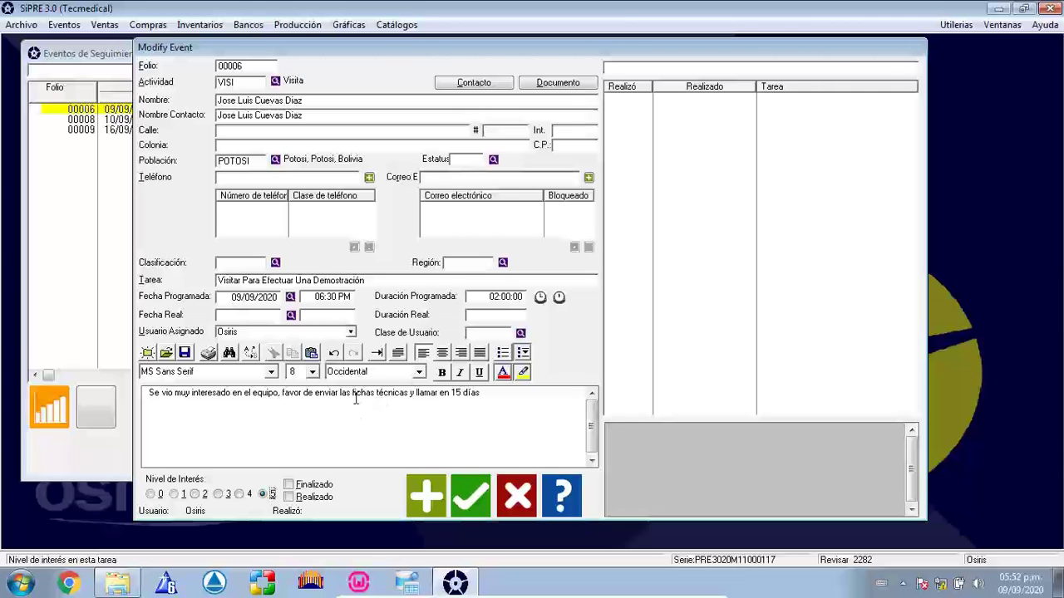
drag(315, 394, 382, 397)
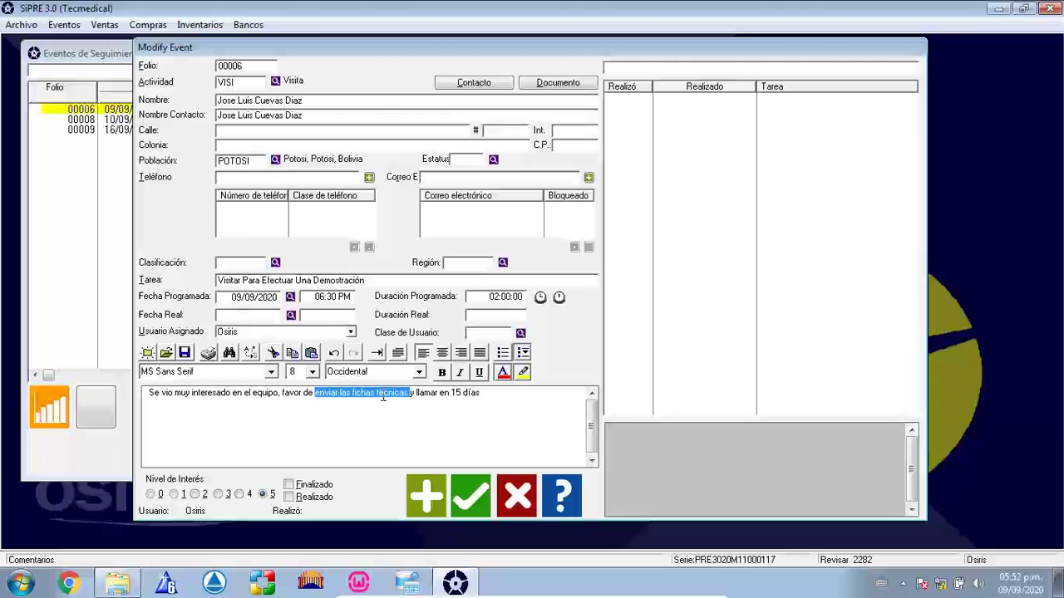
click(430, 394)
click(431, 495)
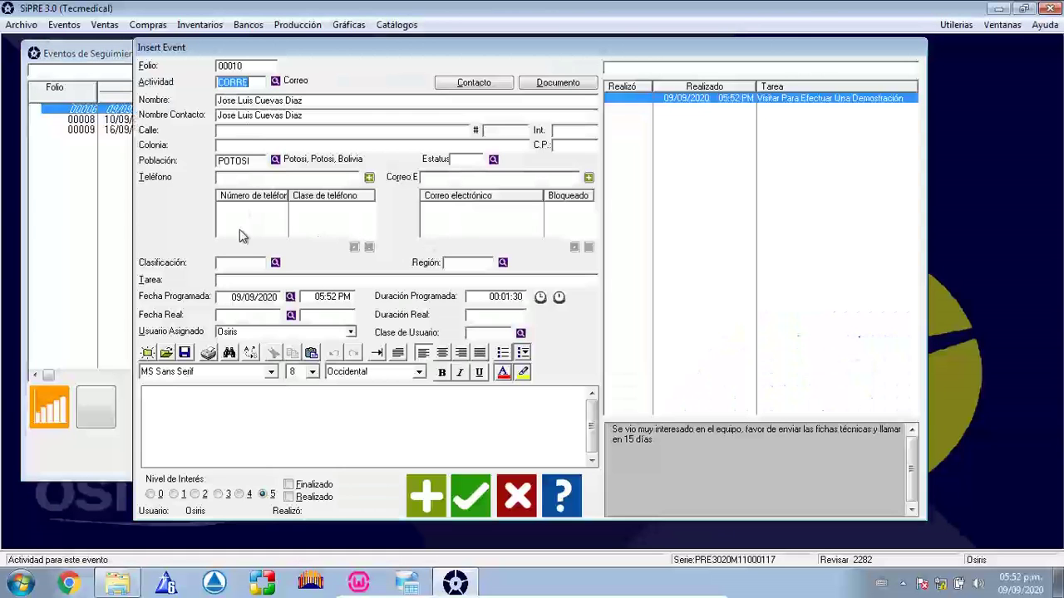
Step: Enter "Se Envian Las Fichas Técnicas" as the task title of the new Correo event
click(257, 283)
text(Se Envian)
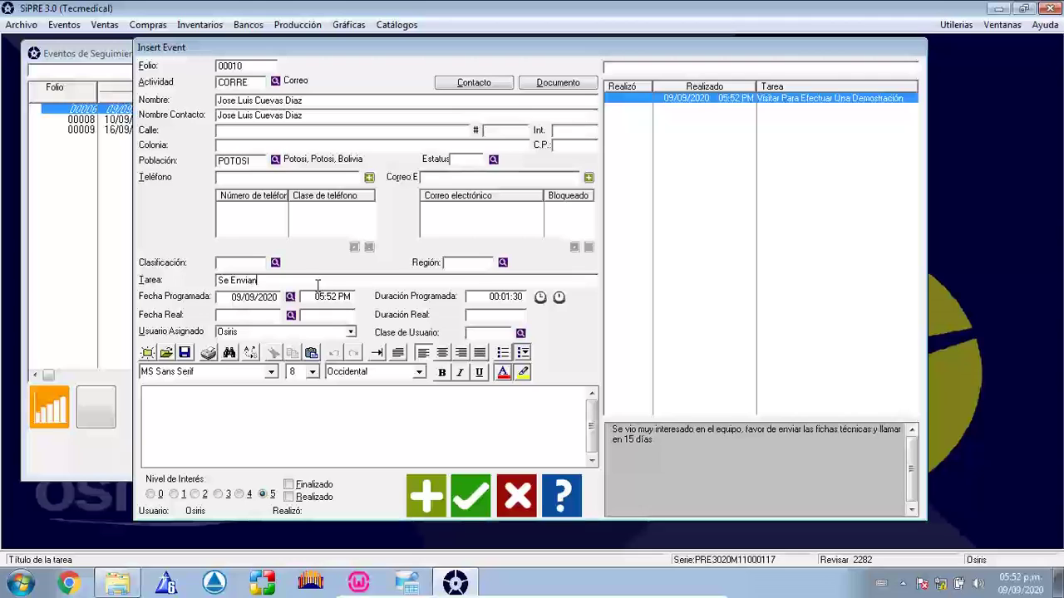
text( Las Fichas Técnicas)
Step: Add the comment "Se le enviaron todas las fichas técnicas." to the Correo event and start another follow-up event from it
click(278, 413)
text(SE)
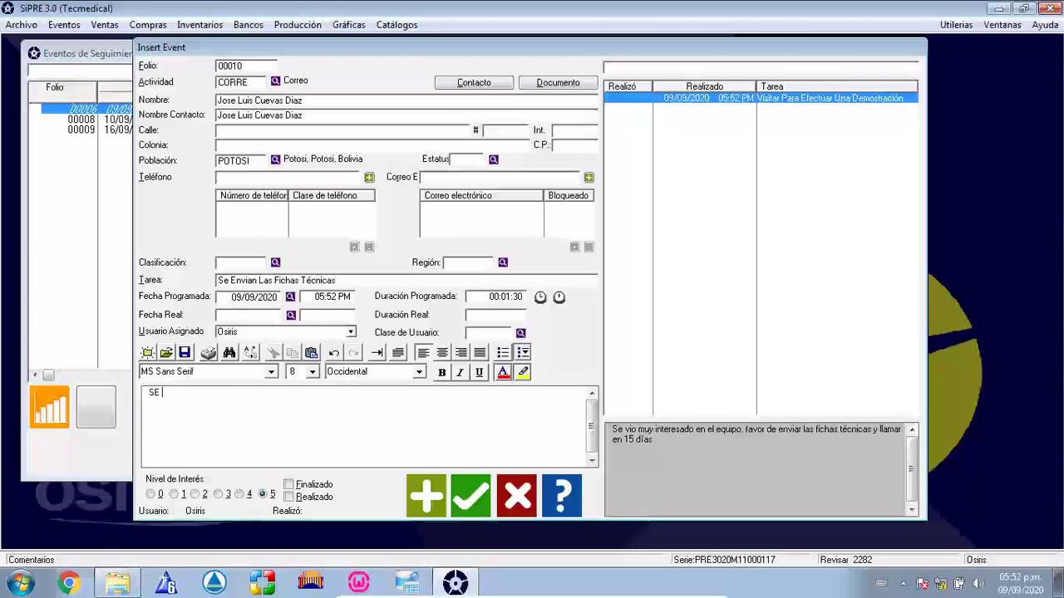
key(BackSpace)
text(e le enviaron todas las finca)
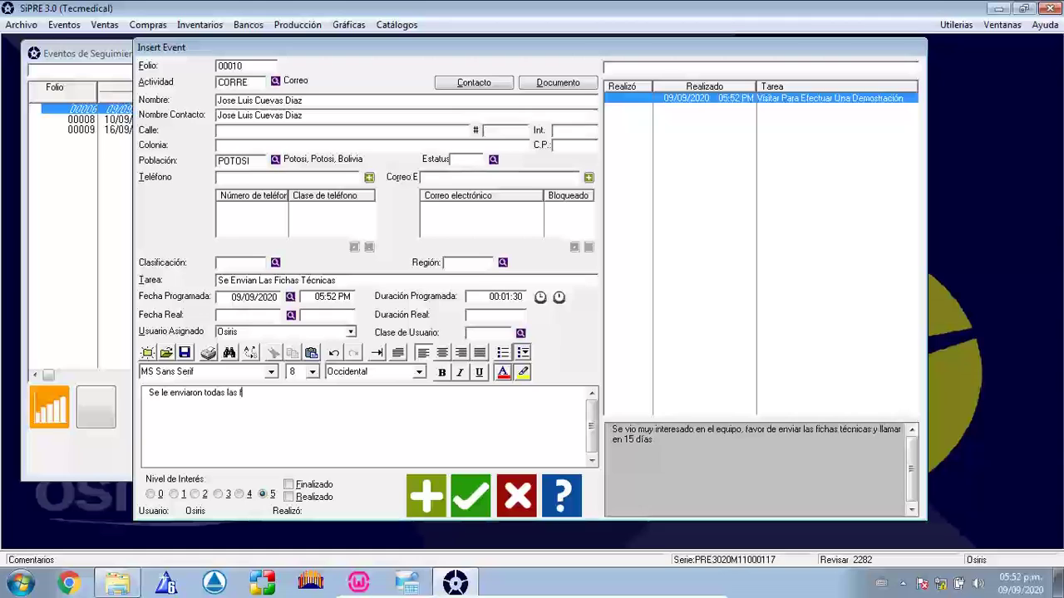
key(BackSpace)
key(BackSpace)
key(BackSpace)
text(chas técnicas.)
key(F2)
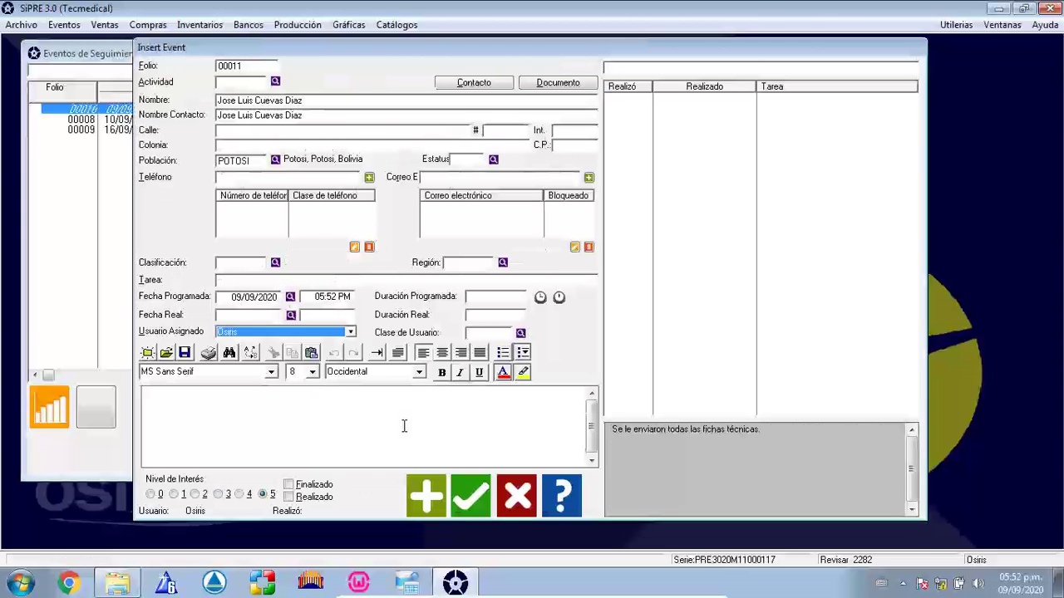
Step: Save the new event as a Llamada titled "Llamar Para Ver Si Ya Revisó Las Fichas Técnicas." and reopen it to reschedule it for 23/09/2020
click(276, 82)
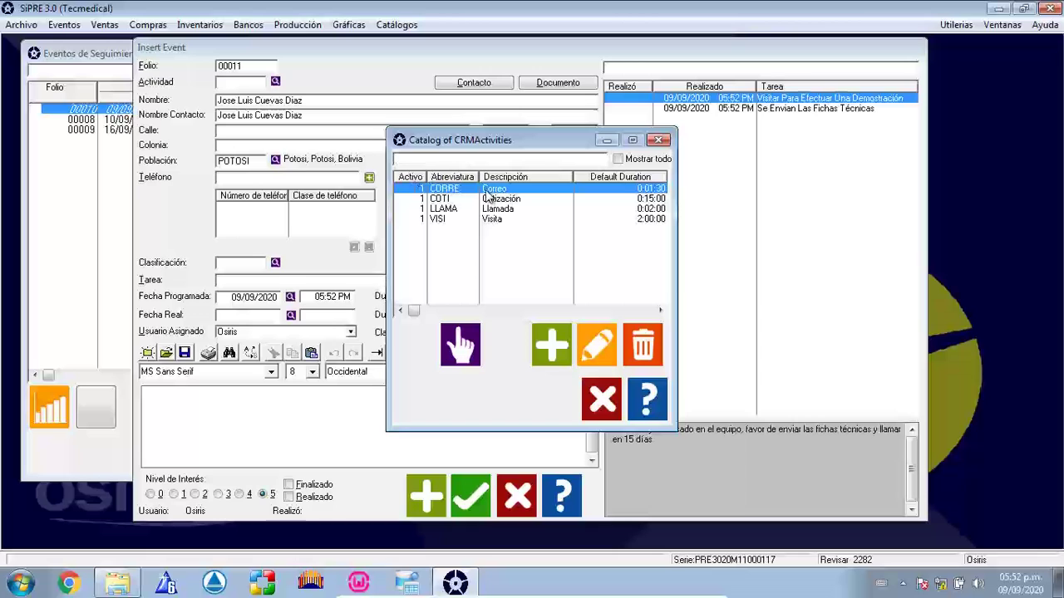
double_click(440, 209)
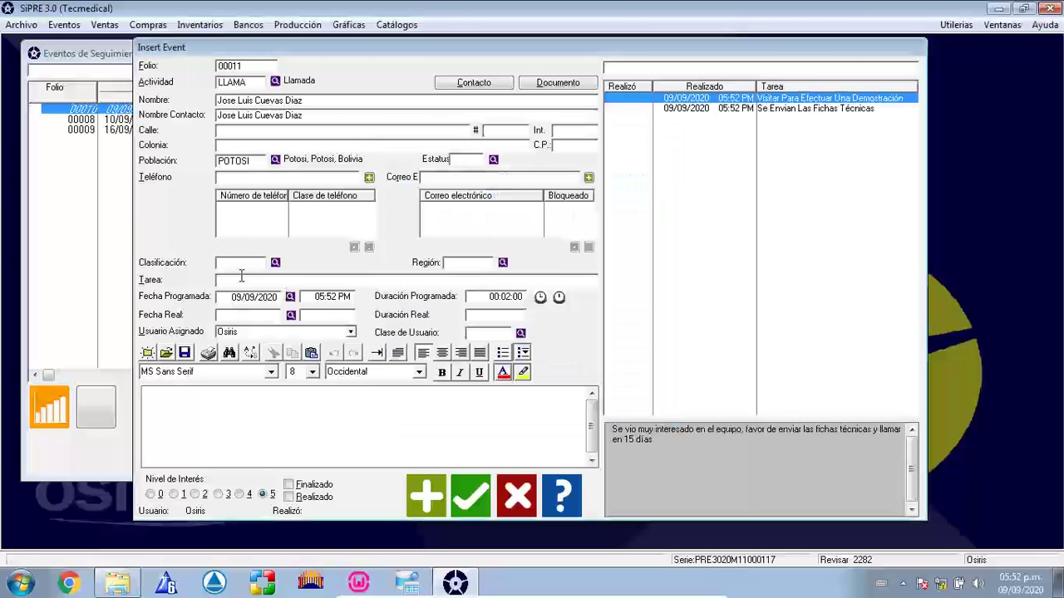
text(Llamar P)
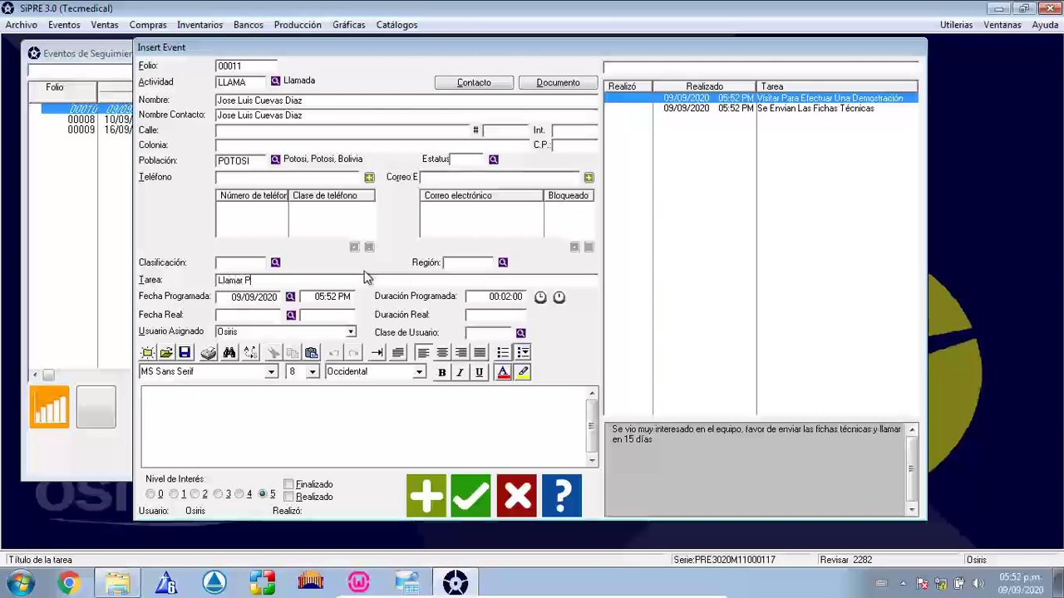
text(ara Ver Si Ya Revisó Las F)
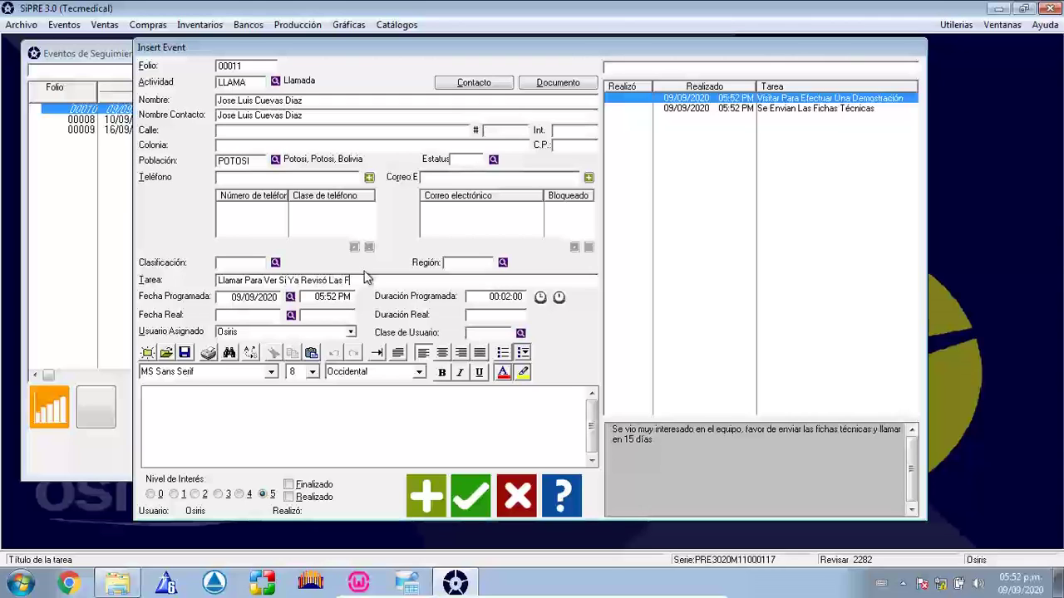
text(ichas Técnicas.)
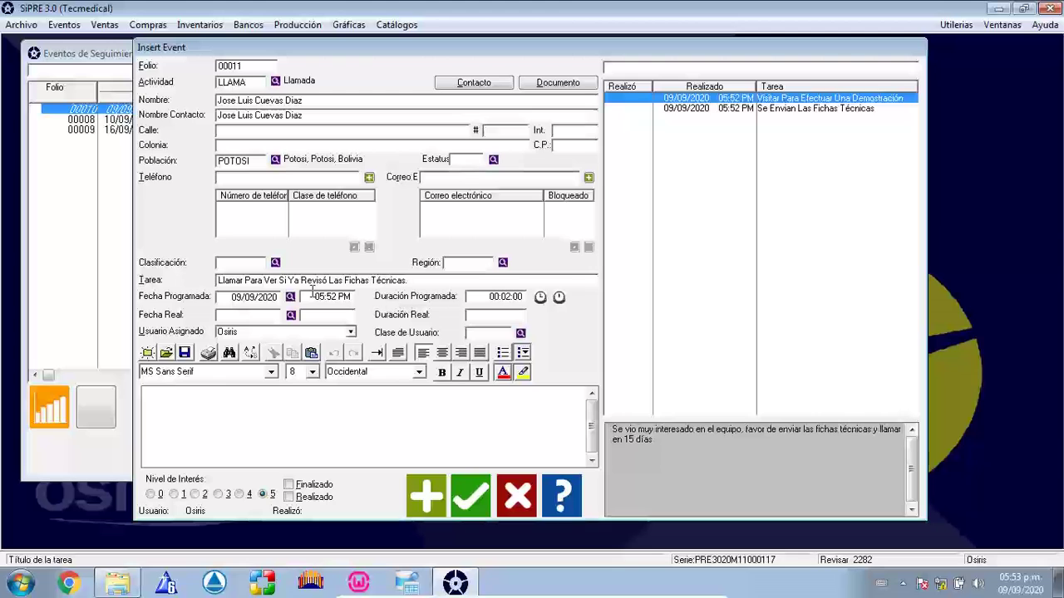
click(467, 498)
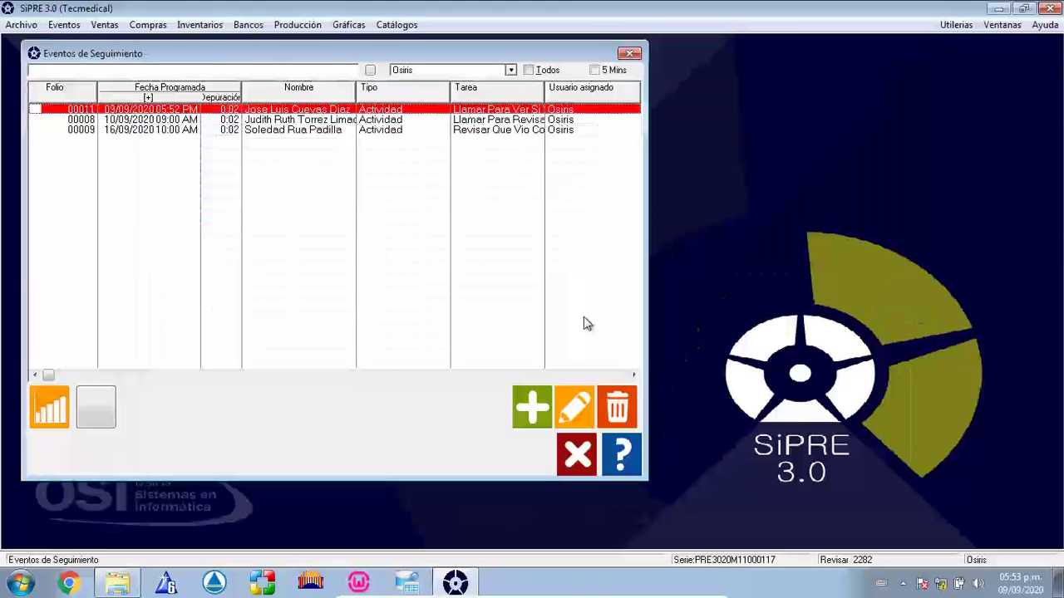
click(583, 406)
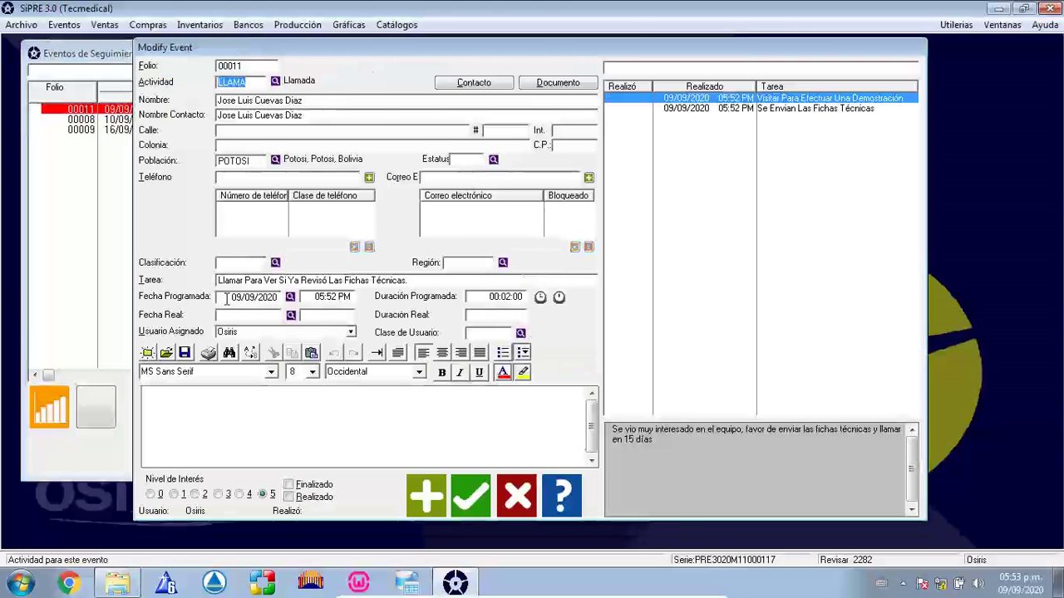
click(290, 298)
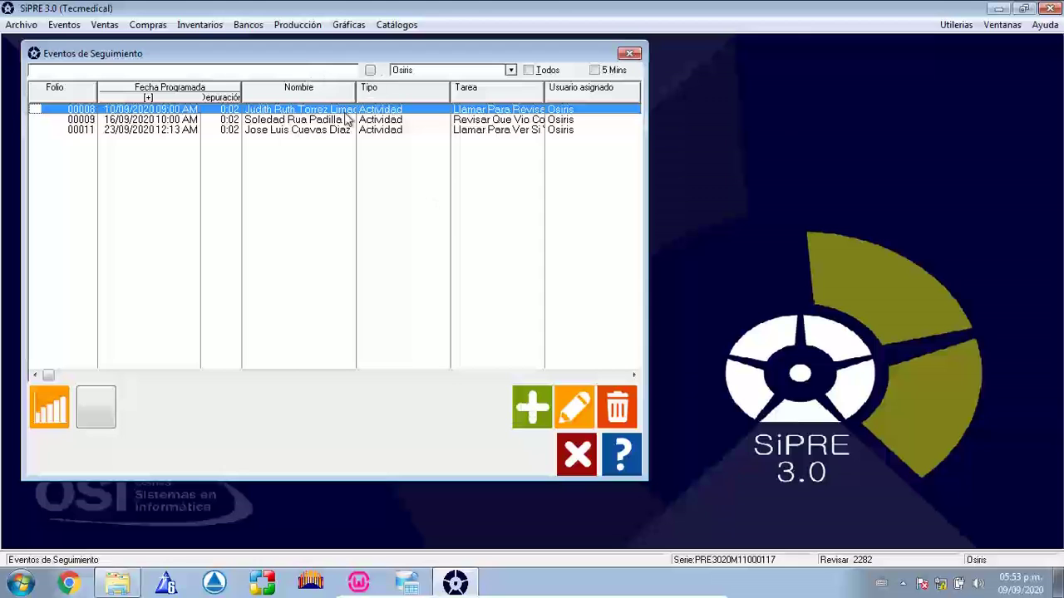
Step: Open the quote review call, enter the comment "No le interesa y que no le vuelva a llamar." and set its interest level to 0
click(567, 407)
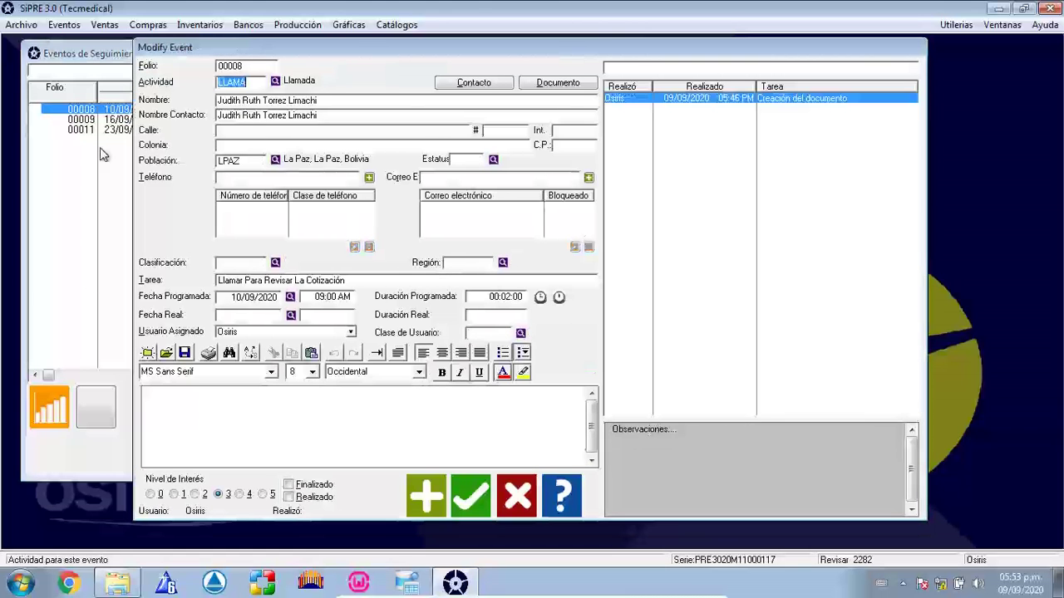
click(266, 177)
text(No l)
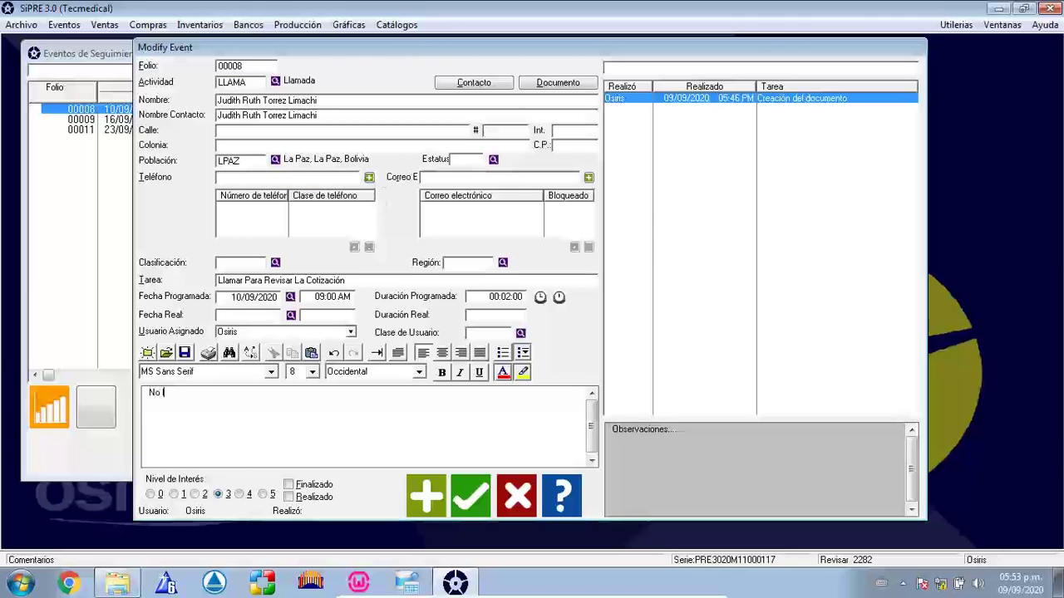
text(e interesa y que no le vuelva a)
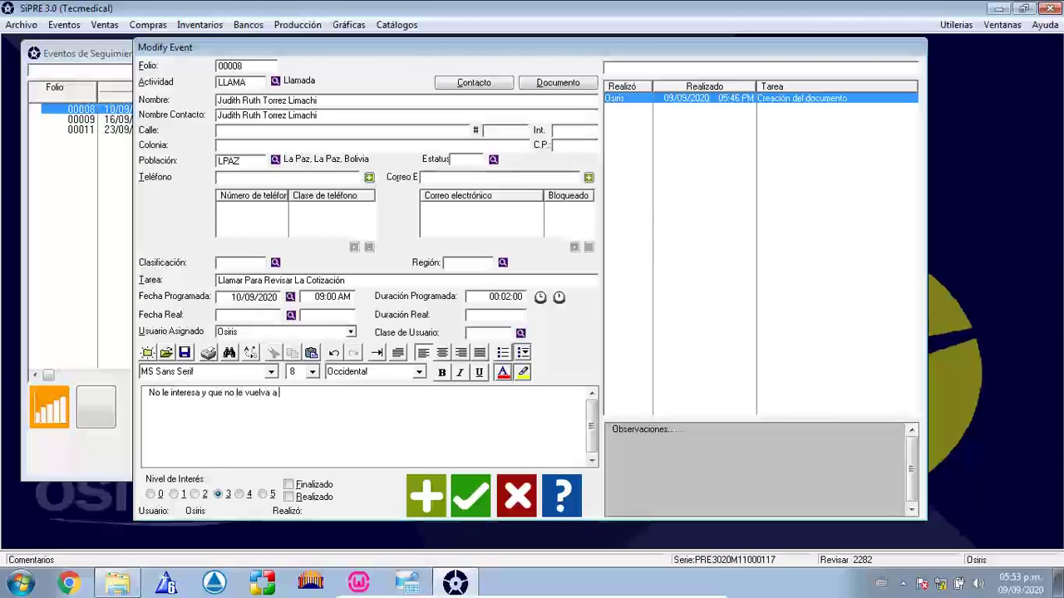
text( llmaar.)
click(151, 493)
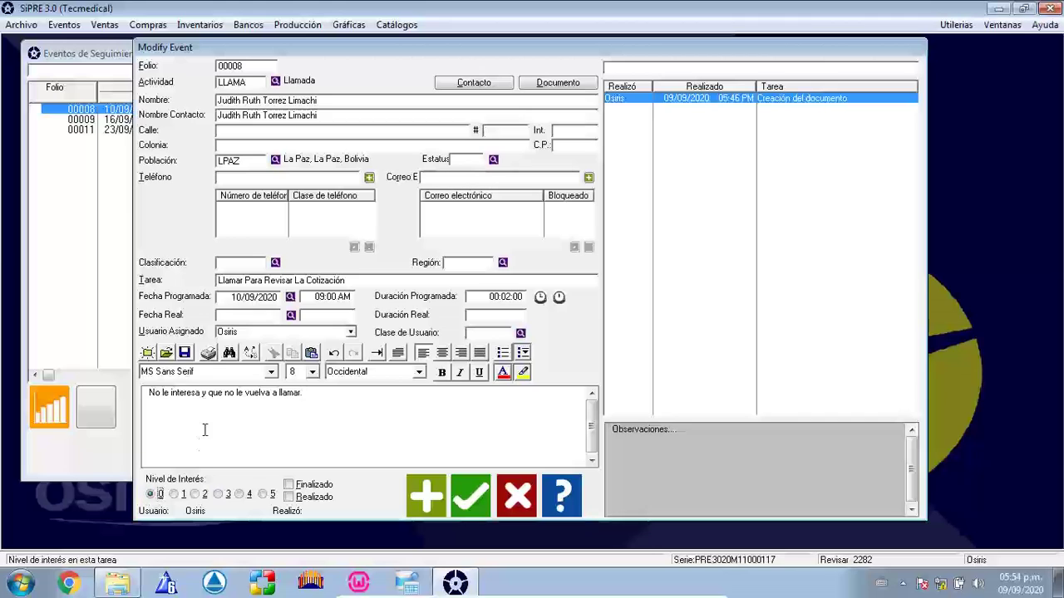
Step: Mark the quote review call as Finalizado and save the event
click(289, 486)
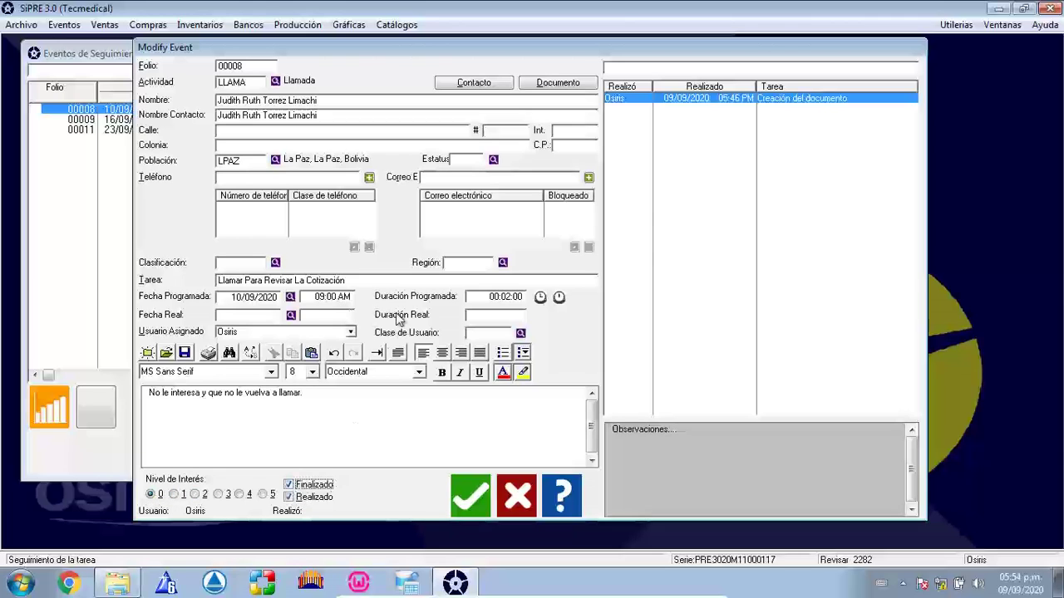
click(288, 485)
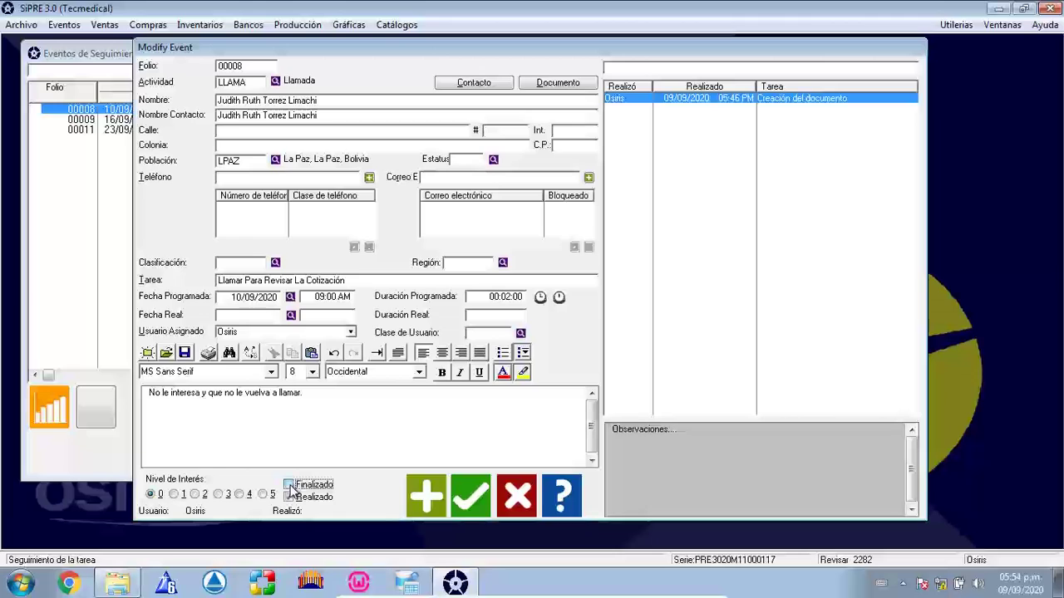
click(288, 486)
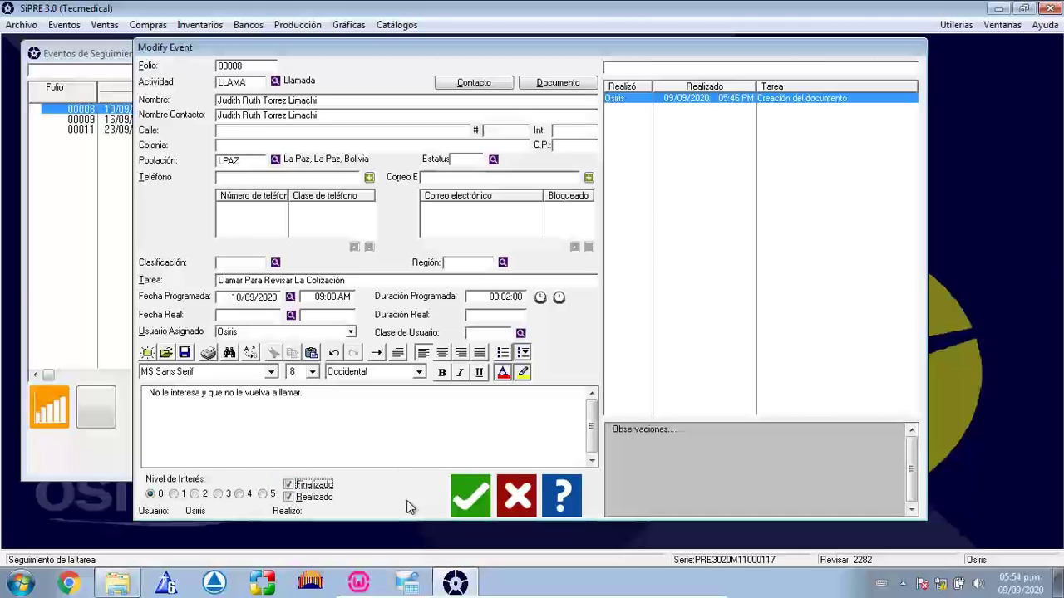
click(470, 494)
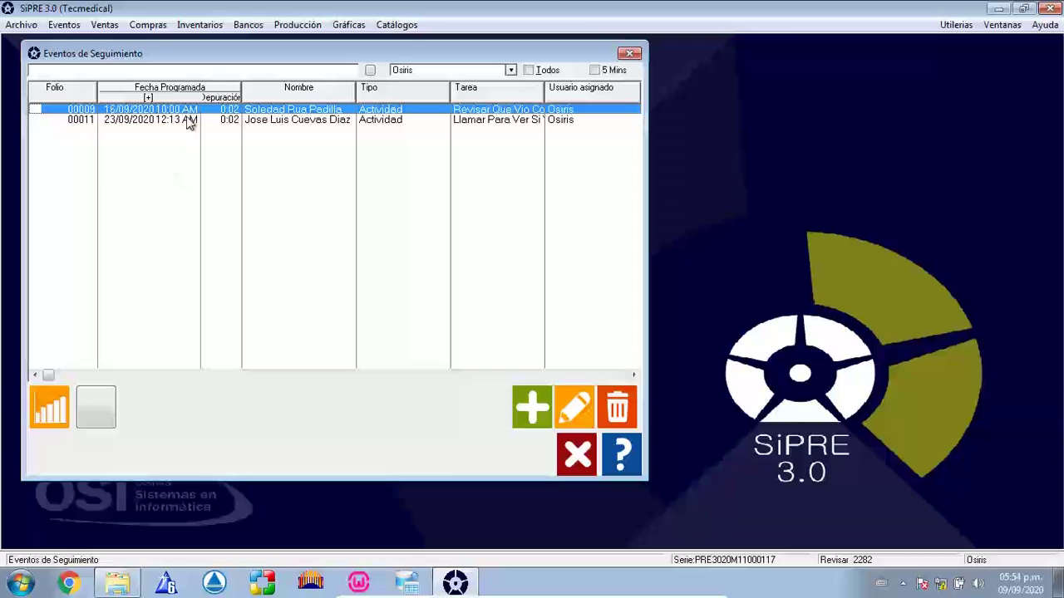
Step: Open the "Revisar Que Vio Con Su Colega" call event and enter the comment "Se realizó una compra."
double_click(243, 253)
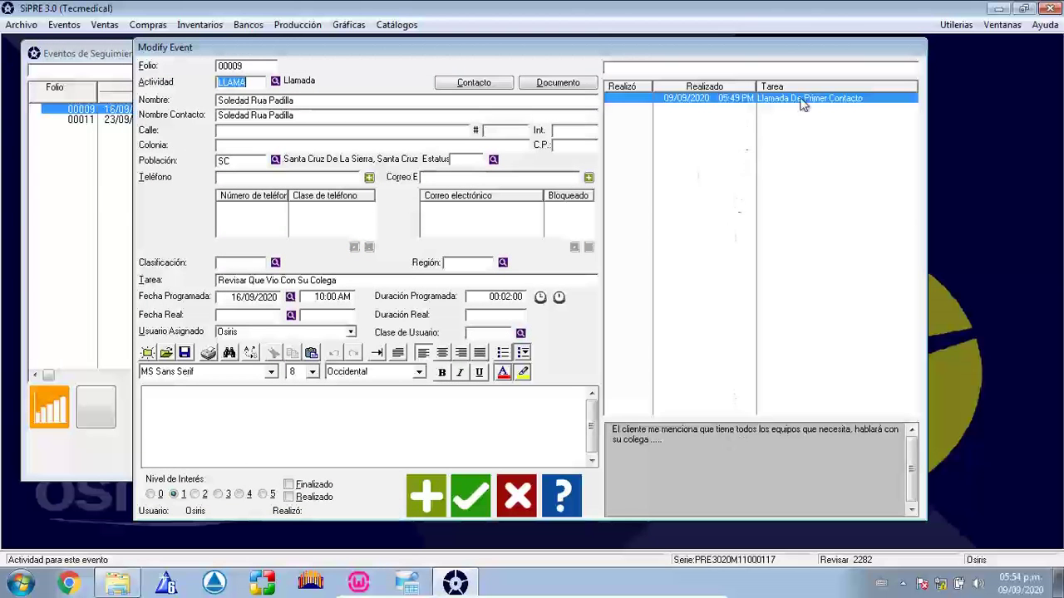
click(702, 462)
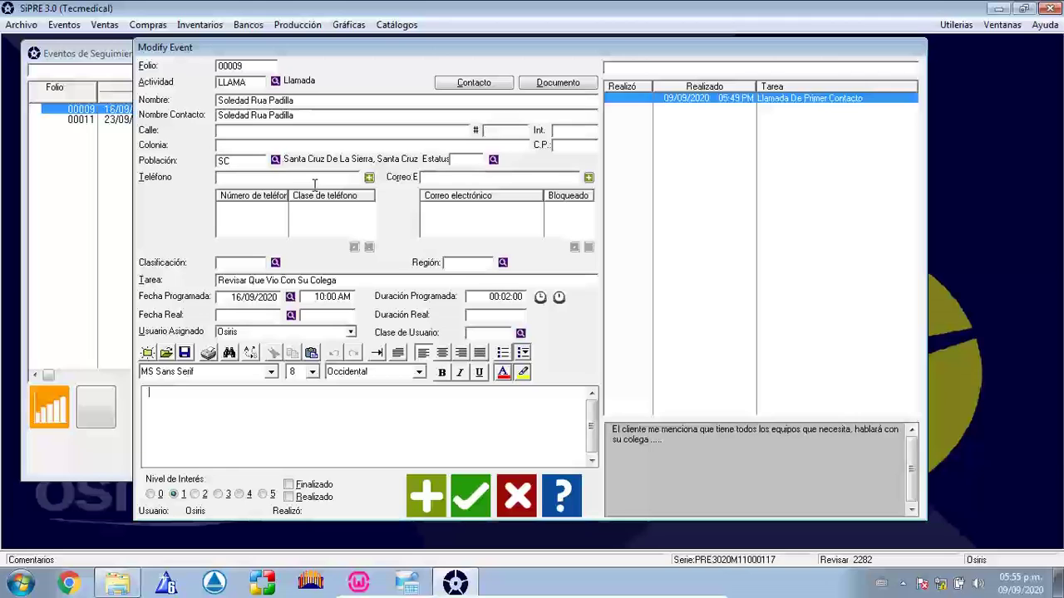
text(Se realizó una compra)
key(BackSpace)
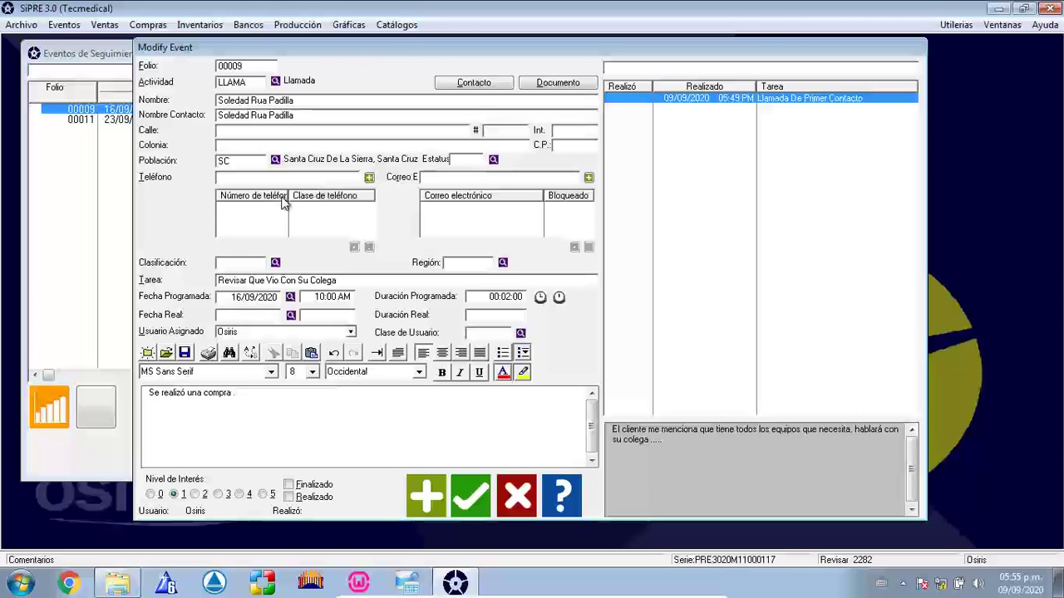
Step: Set the "Revisar Que Vio Con Su Colega" call's interest level to 5, then save it as Finalizado
click(263, 494)
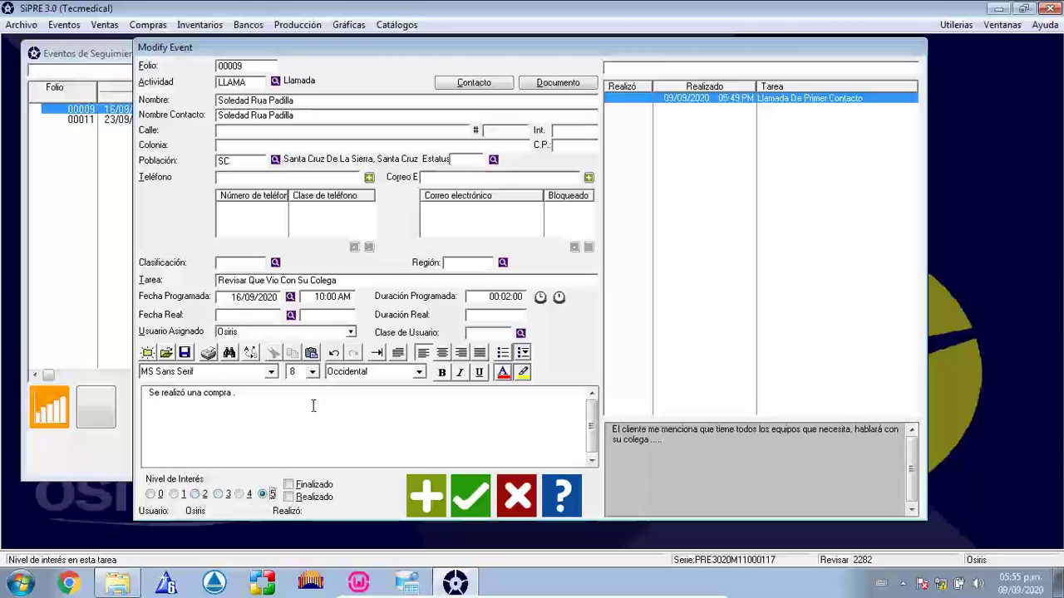
click(288, 485)
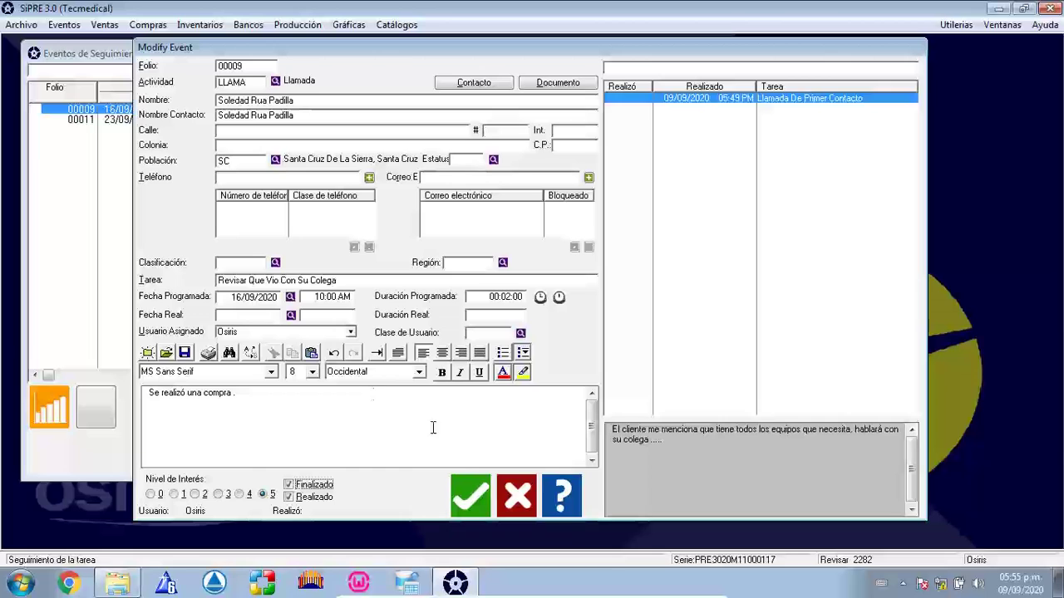
click(463, 499)
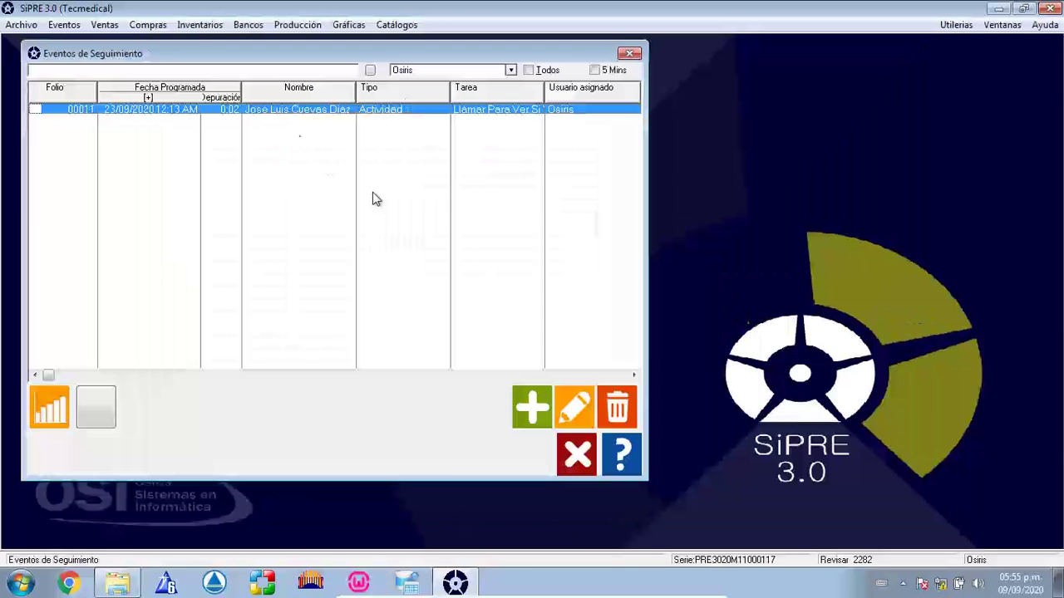